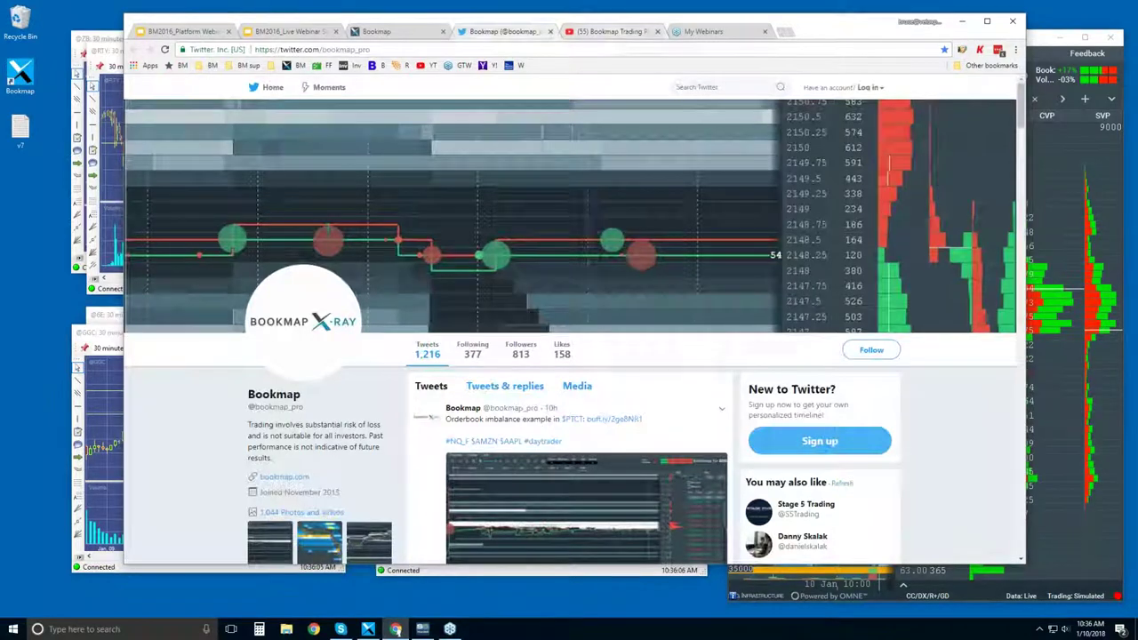
Browse the Bookmap YouTube channel's intro, Features and Components, and Order Flow video playlists
key("ctrl+Tab")
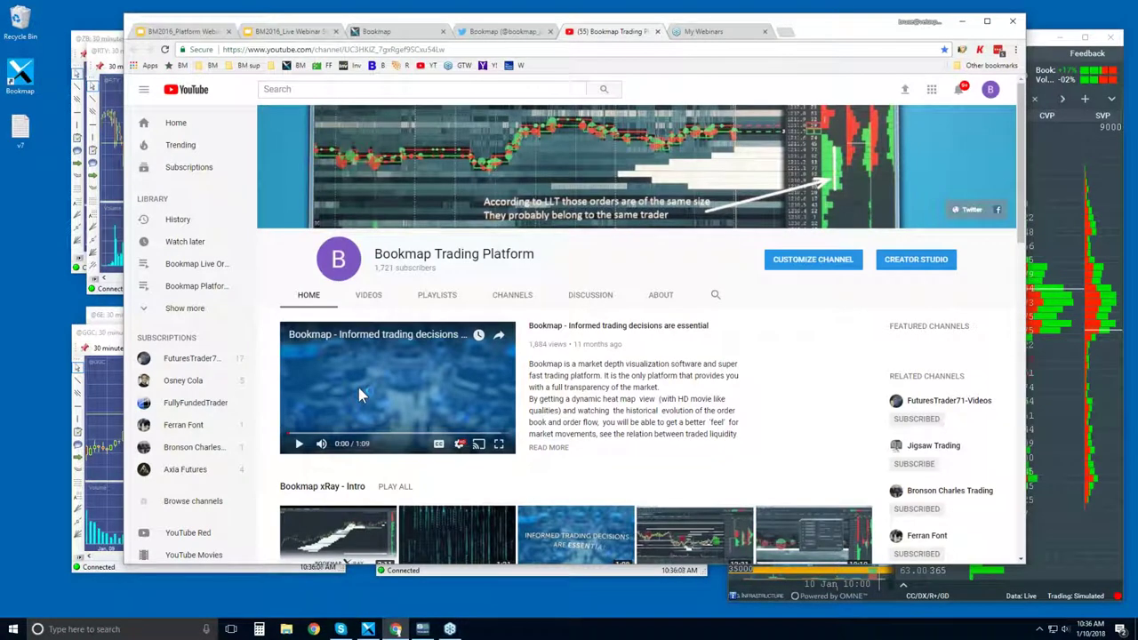
scroll(359, 391, "down", 2)
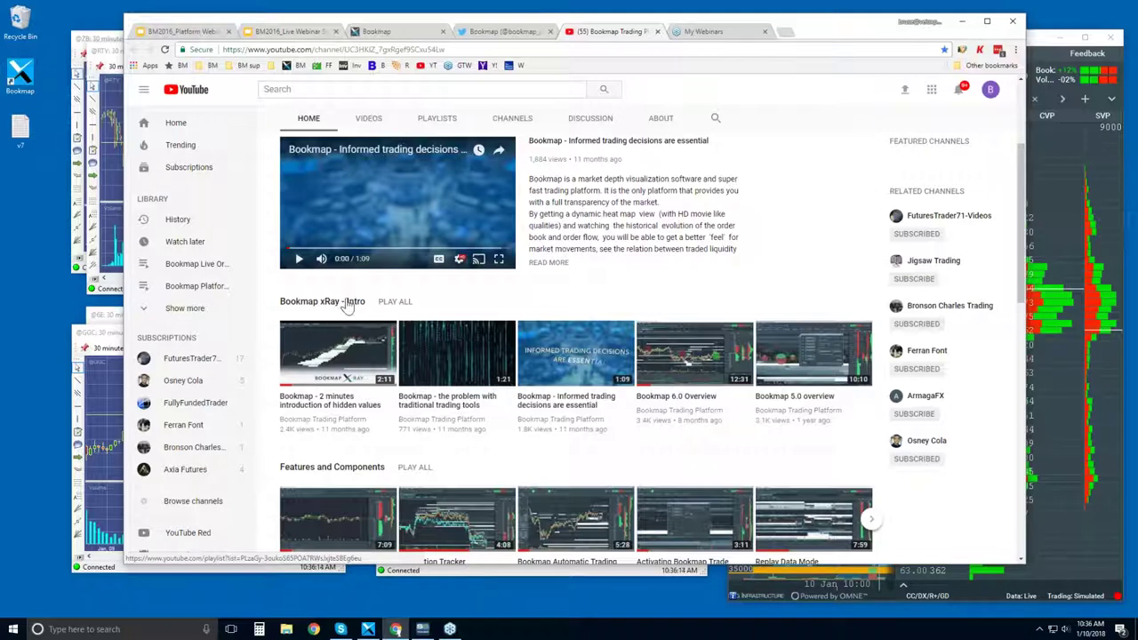
scroll(351, 305, "down", 2)
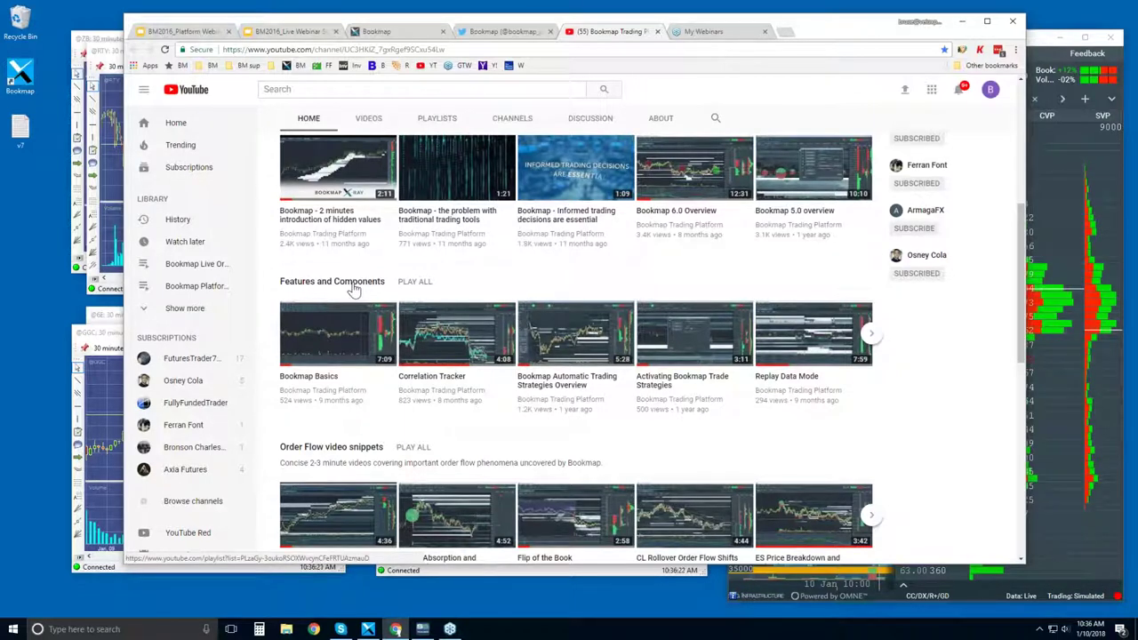
scroll(365, 383, "down", 1)
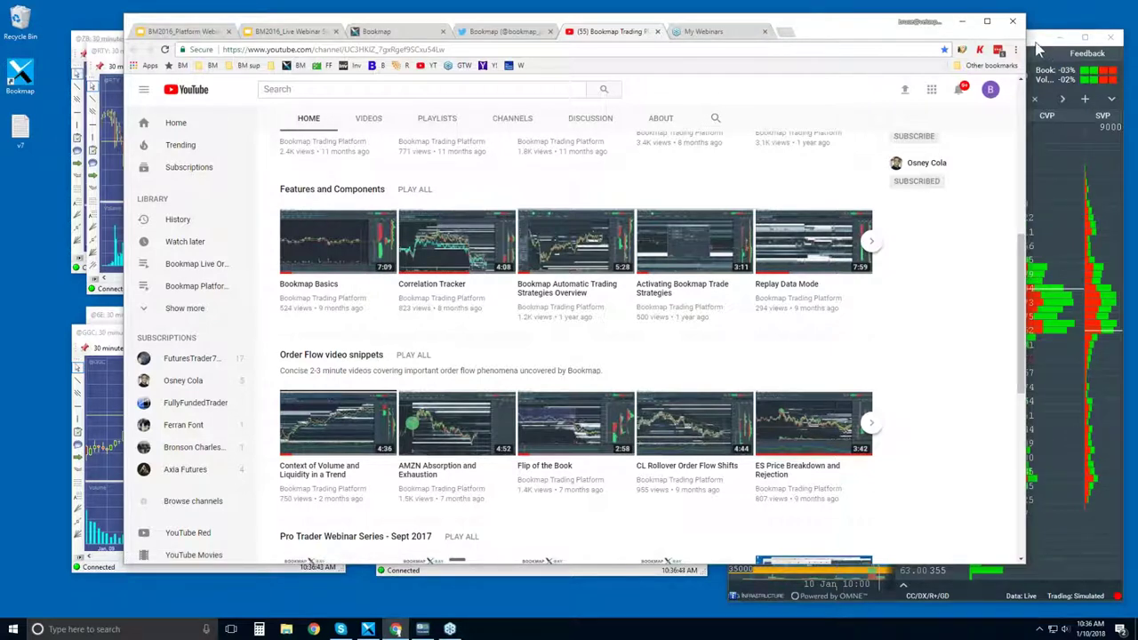
Bring the trading chart windows to the front, then switch to Bookmap and maximize its window
left_click(108, 55)
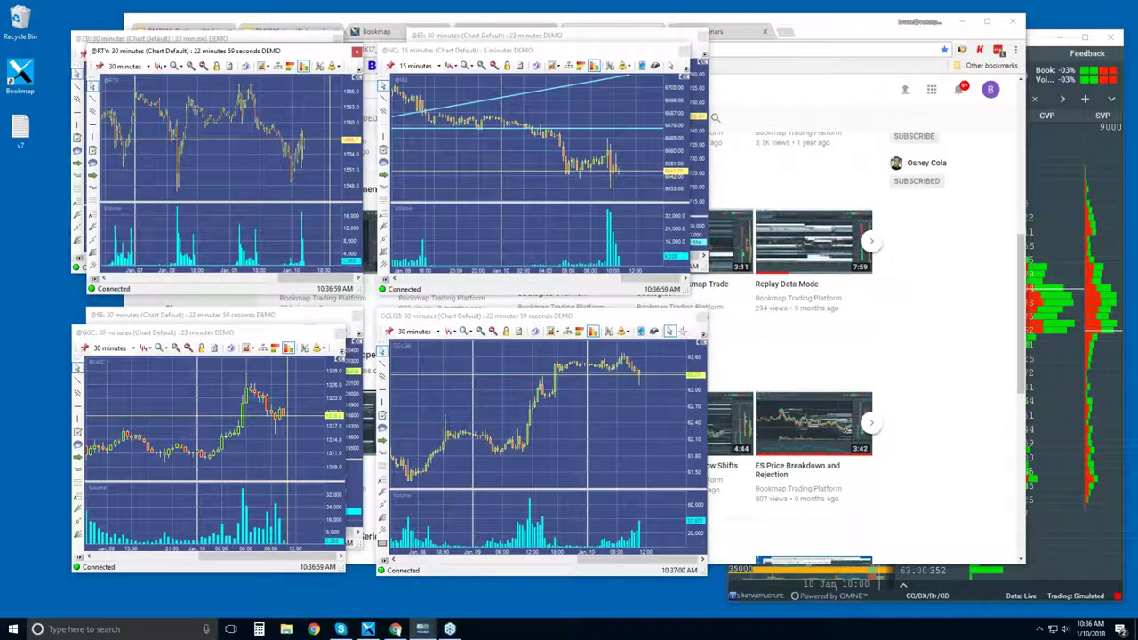
left_click(1005, 44)
double_click(1005, 44)
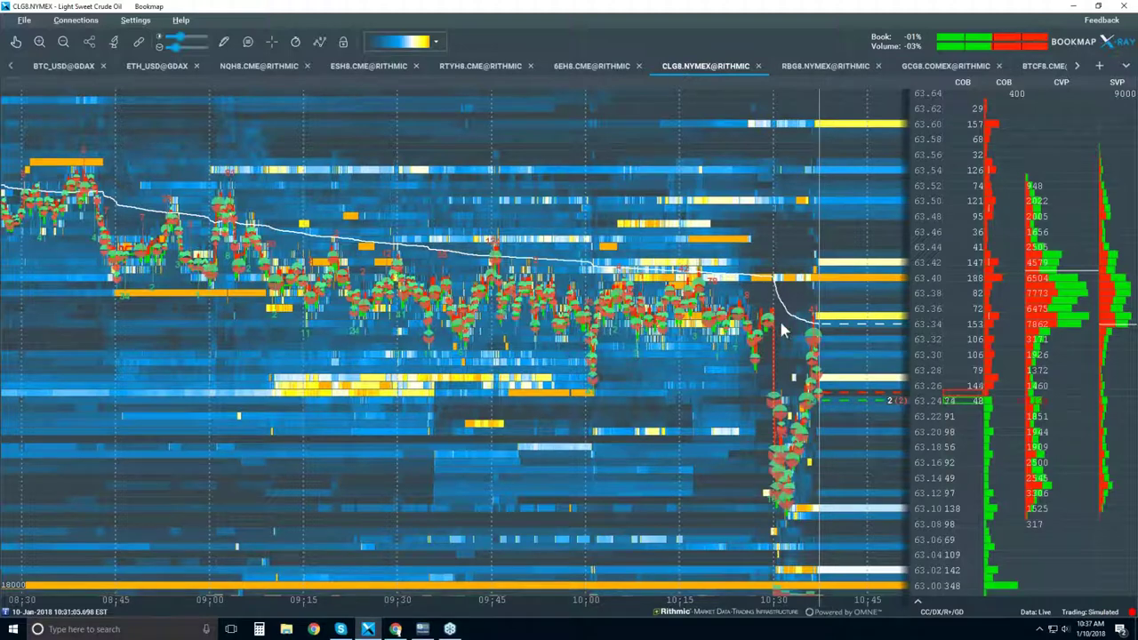
Examine the CLG8 crude oil order flow up close around the sharp 10:30 price drop, with chart panning enabled
scroll(764, 276, "up", 2)
scroll(759, 265, "up", 3)
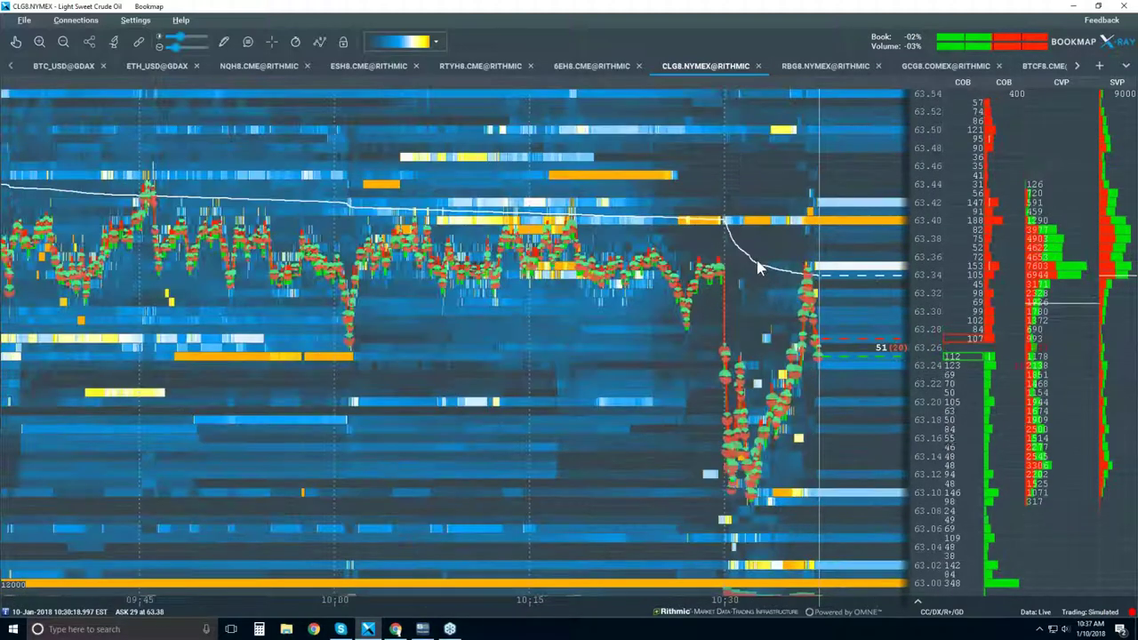
scroll(757, 260, "up", 2)
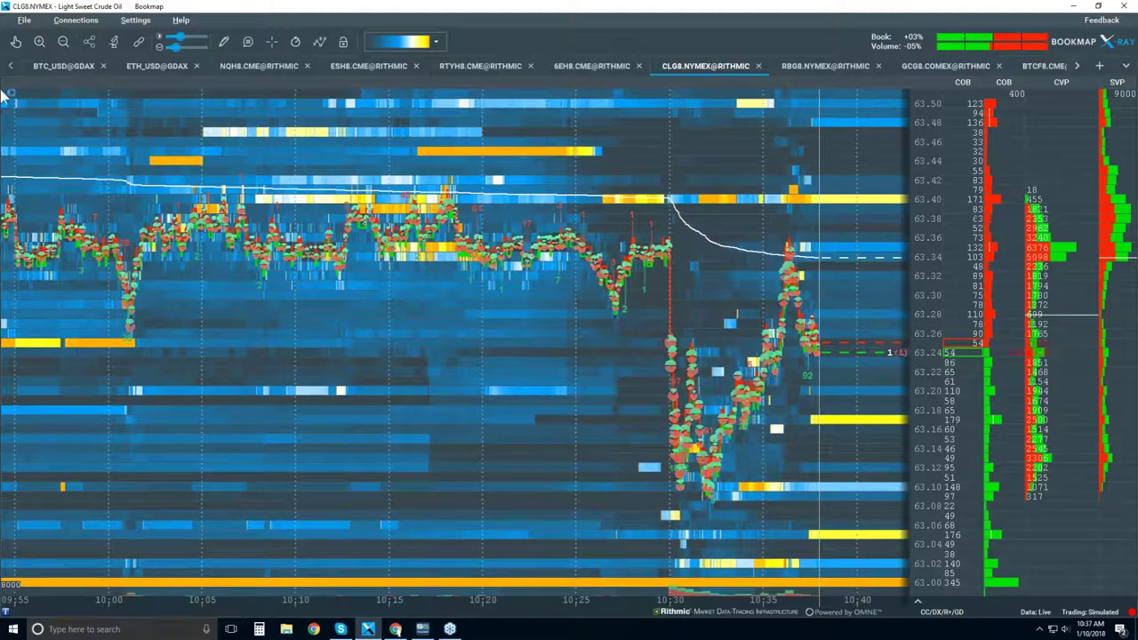
left_click(15, 41)
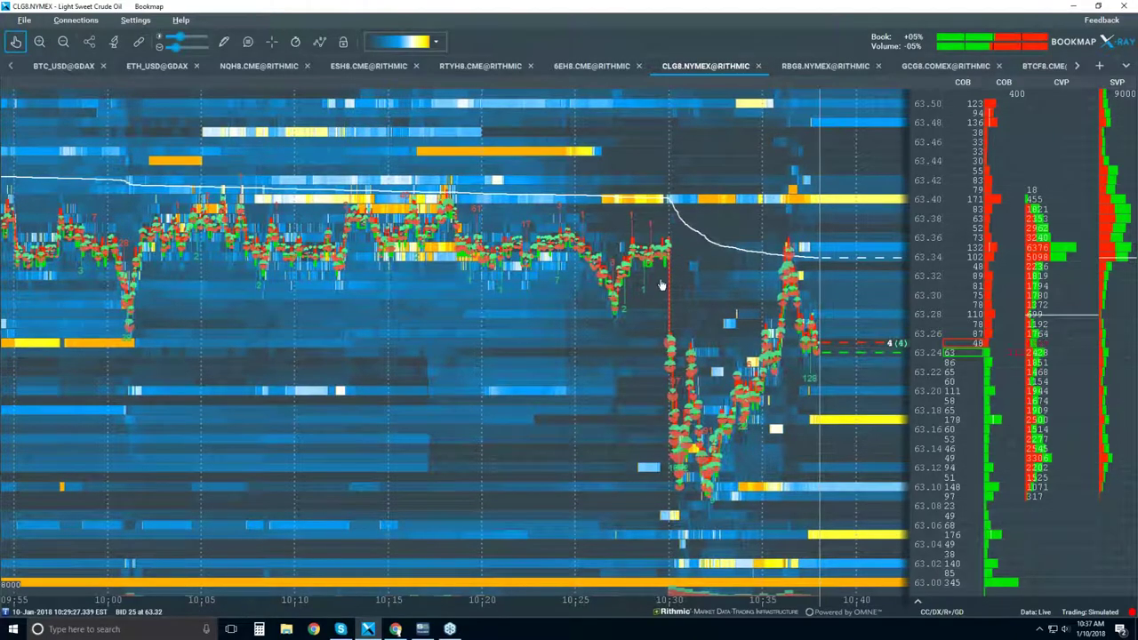
scroll(661, 285, "up", 10)
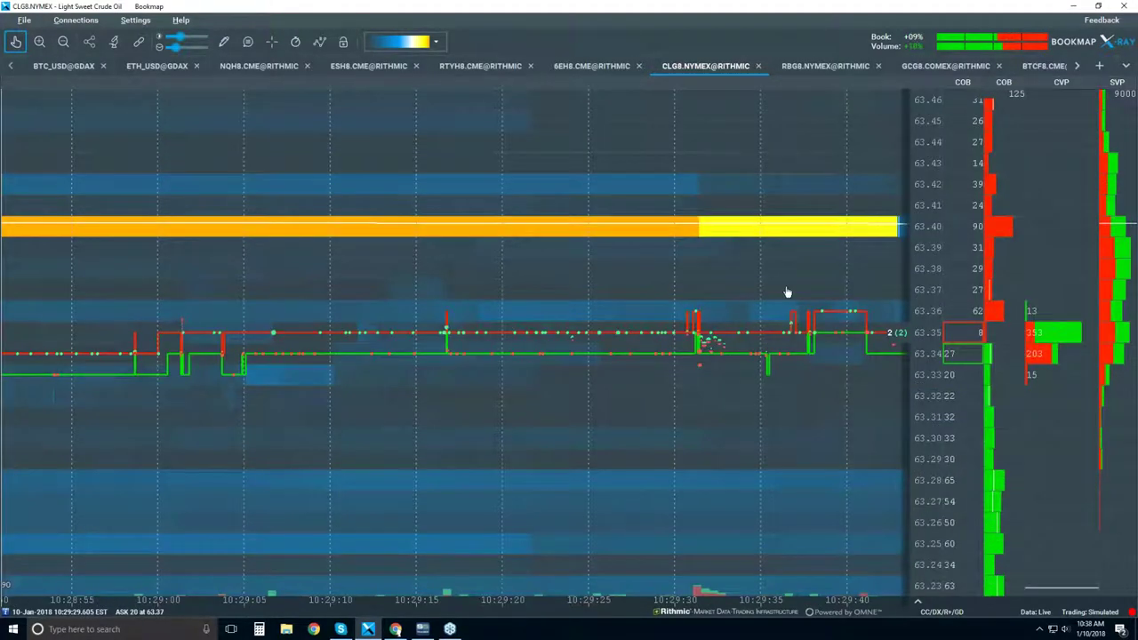
scroll(787, 292, "down", 5)
scroll(544, 279, "up", 3)
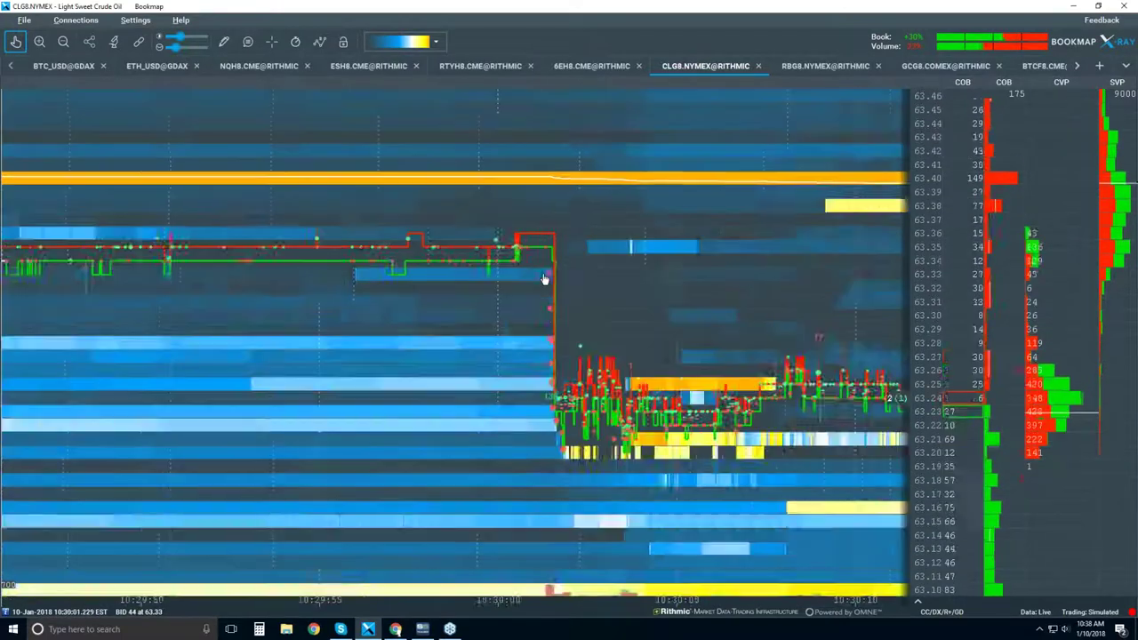
scroll(544, 279, "up", 4)
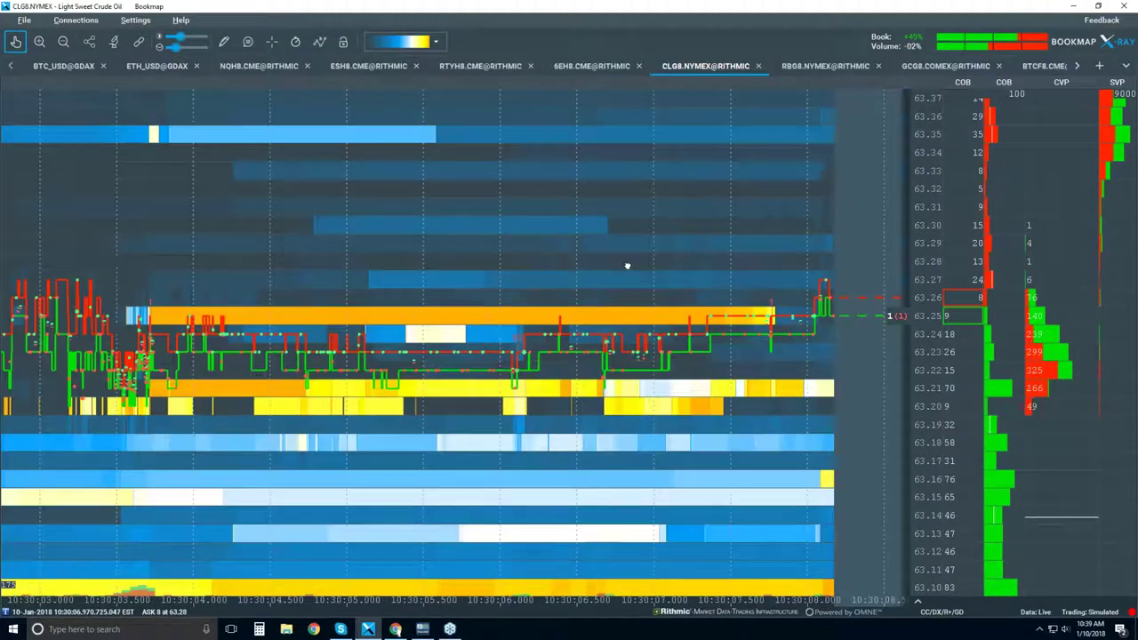
Examine the CLG8 price action and heatmap liquidity after the 10:30 drop over progressively wider time ranges
scroll(754, 313, "down", 3)
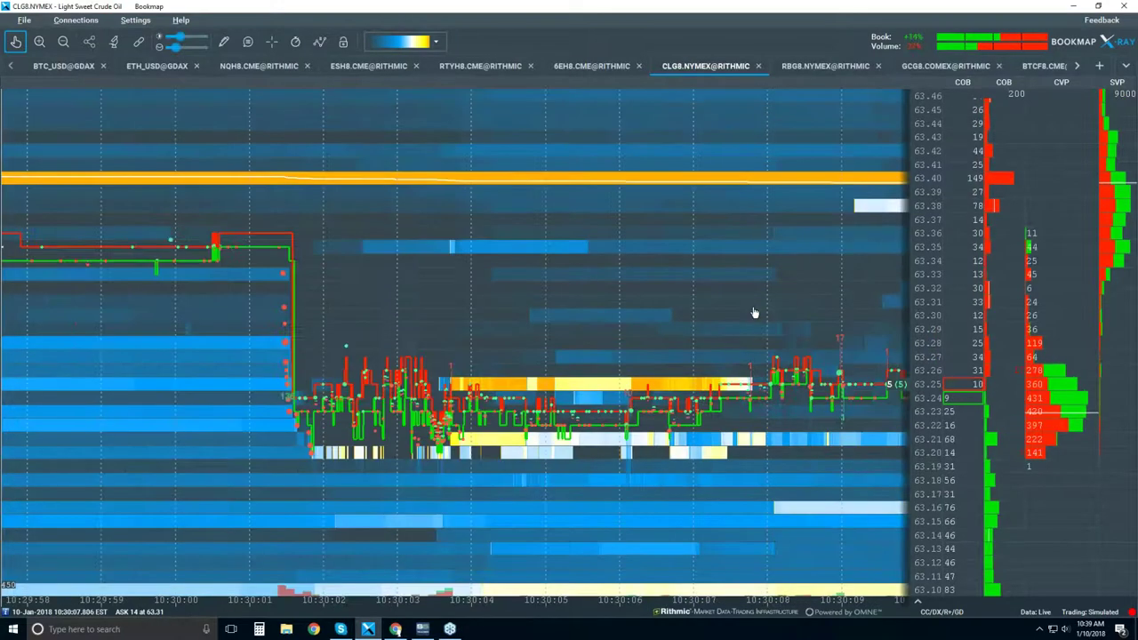
scroll(752, 316, "down", 2)
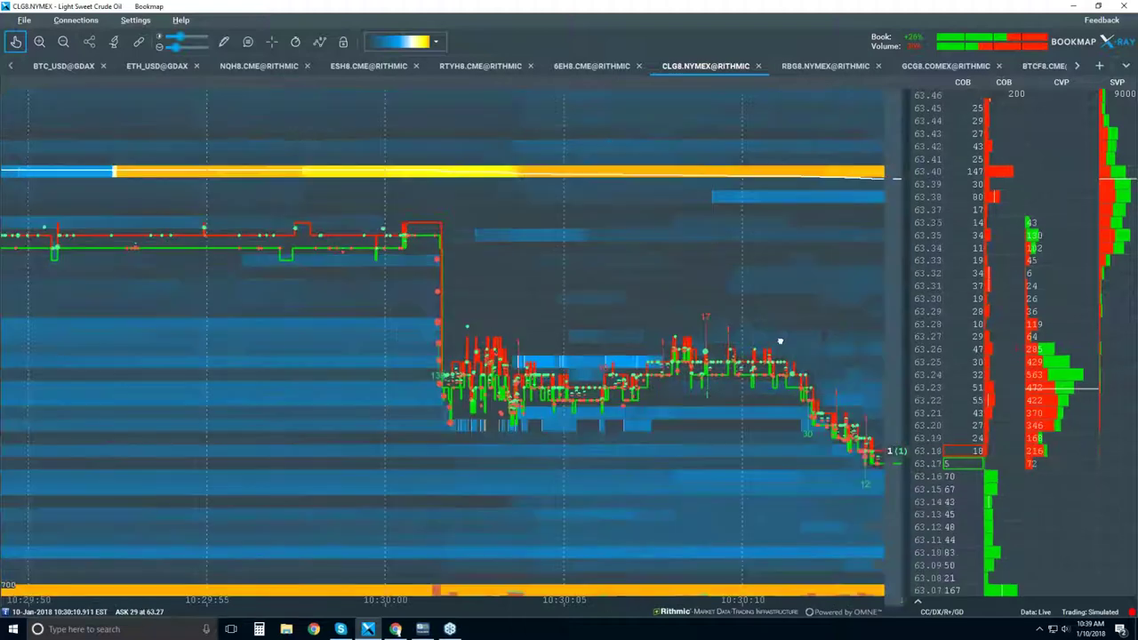
scroll(739, 356, "down", 4)
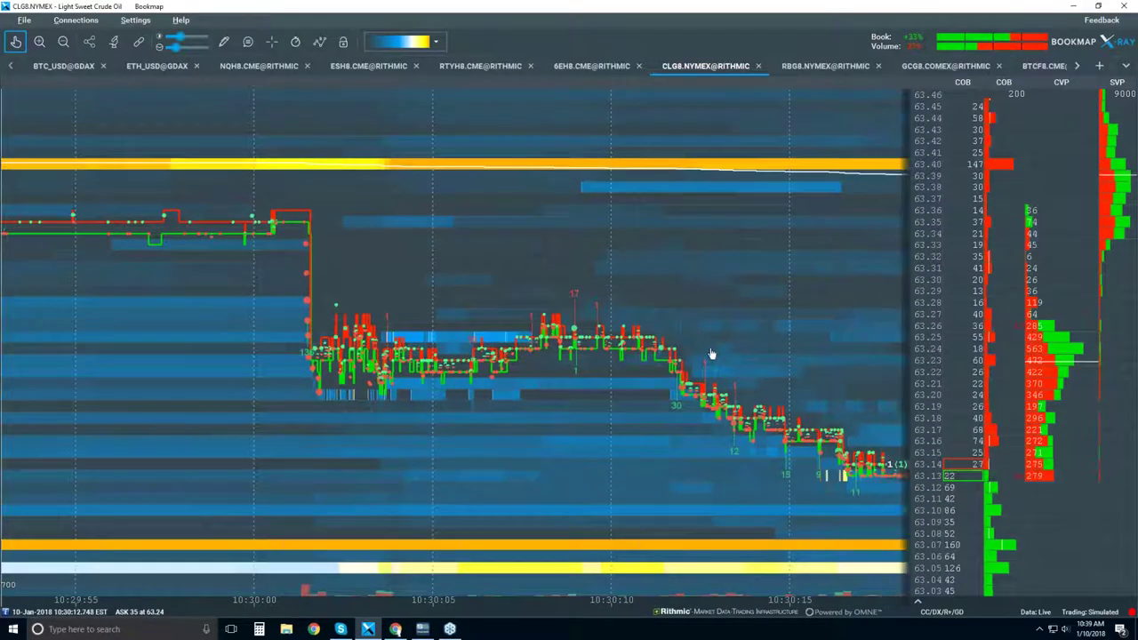
scroll(710, 355, "down", 3)
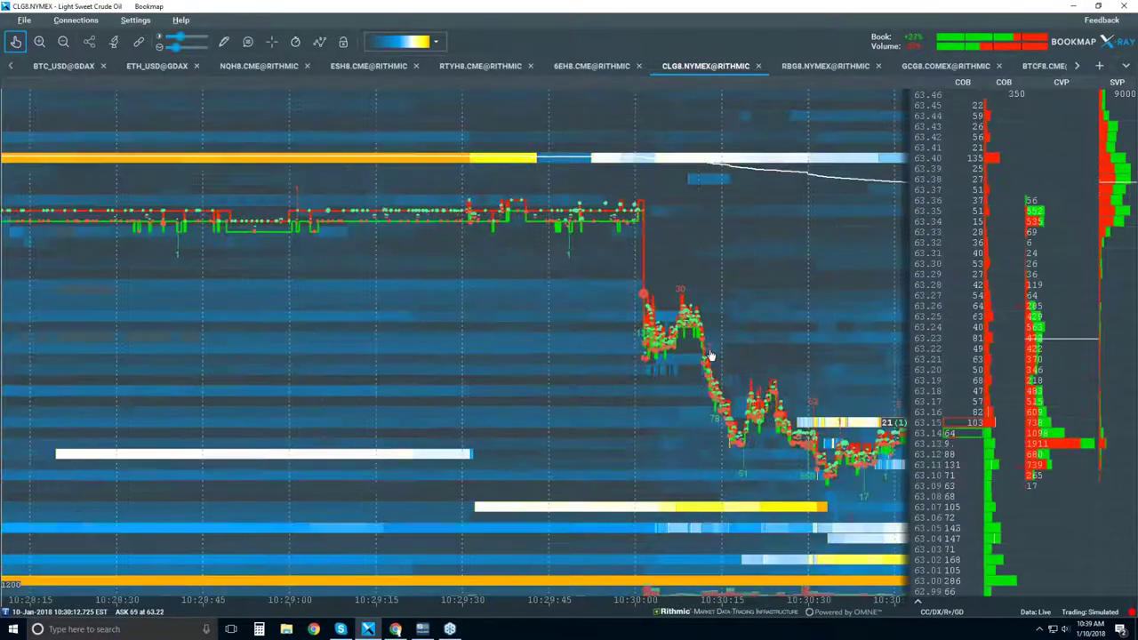
scroll(710, 355, "down", 3)
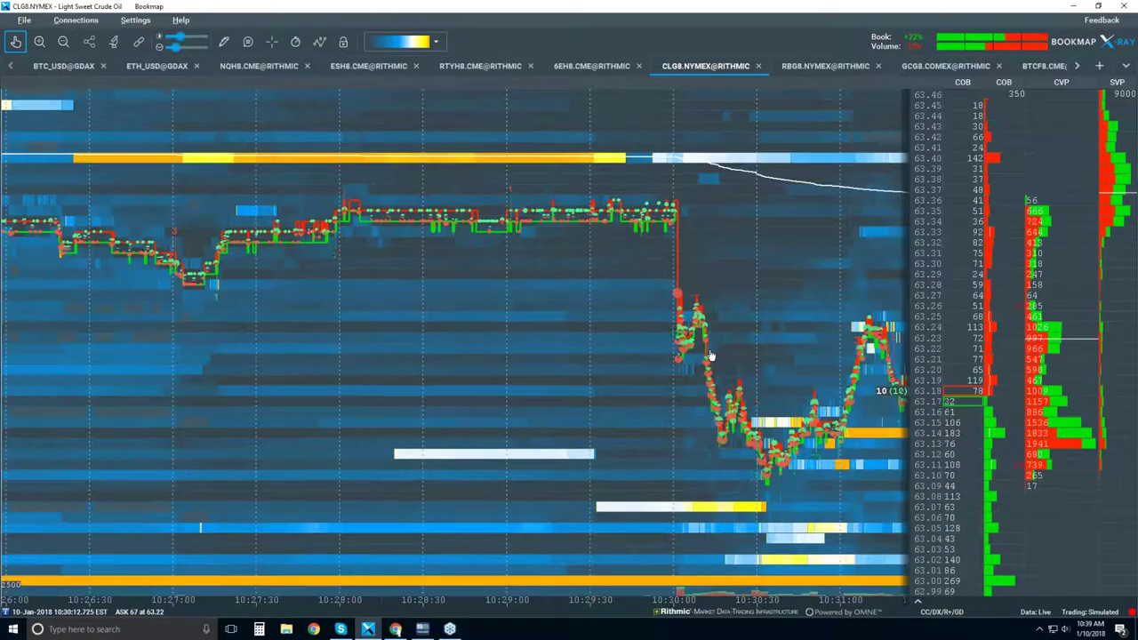
scroll(710, 356, "down", 1)
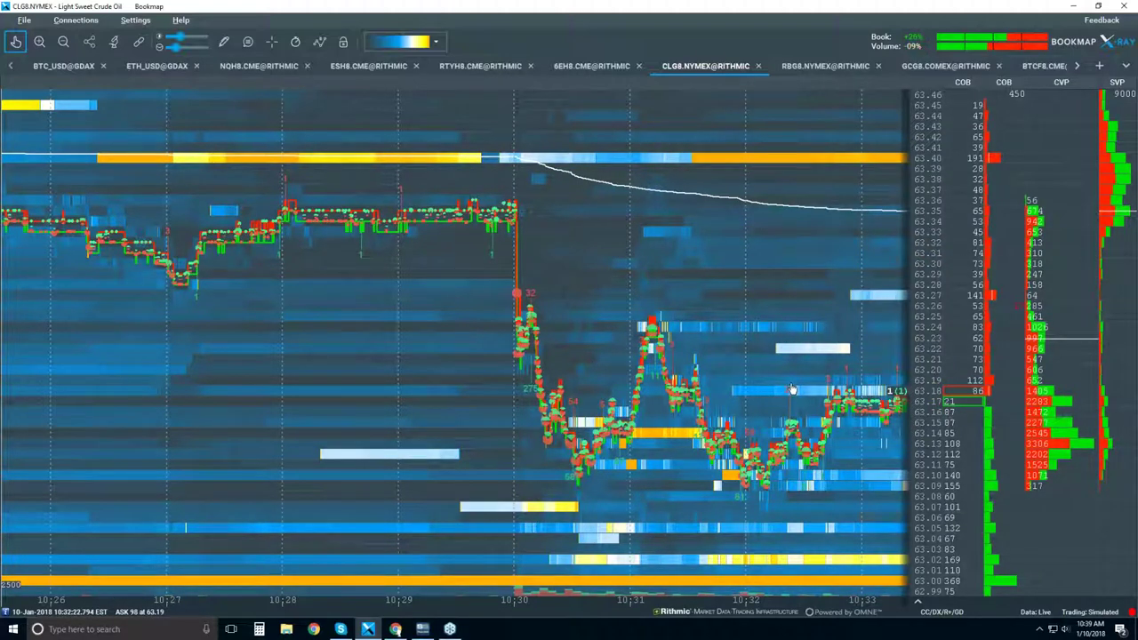
scroll(791, 390, "down", 2)
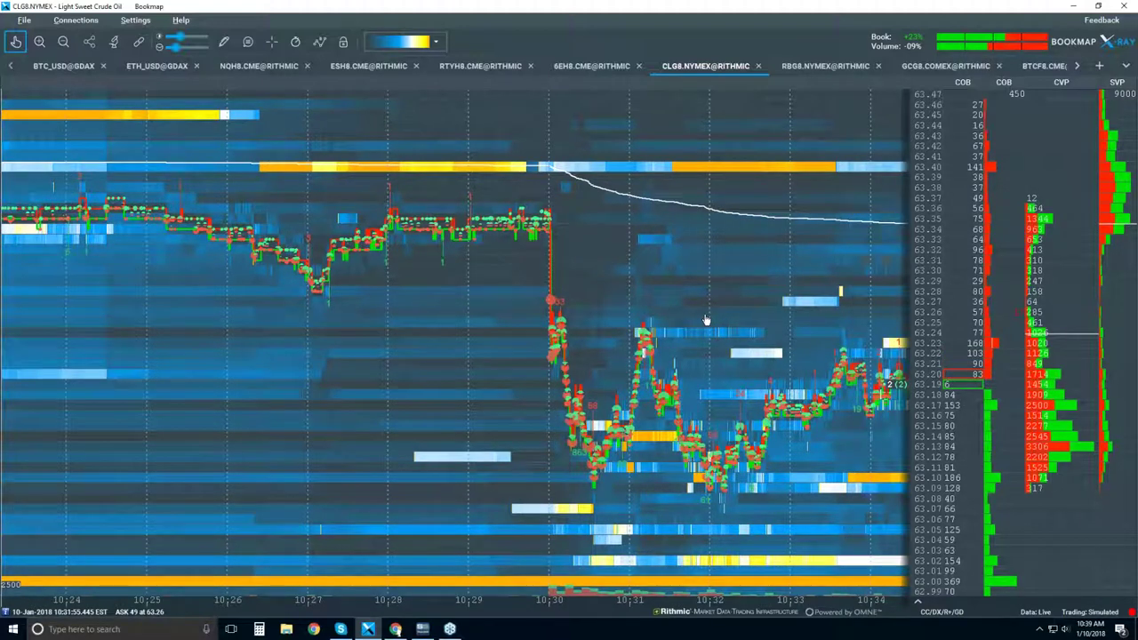
scroll(705, 320, "down", 2)
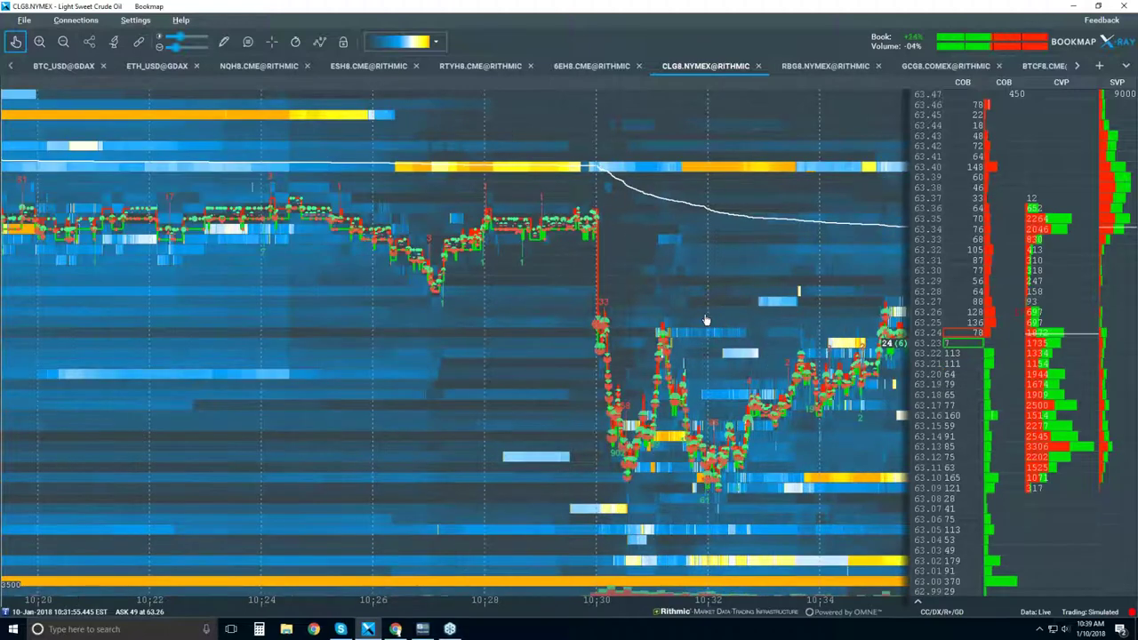
scroll(705, 320, "down", 2)
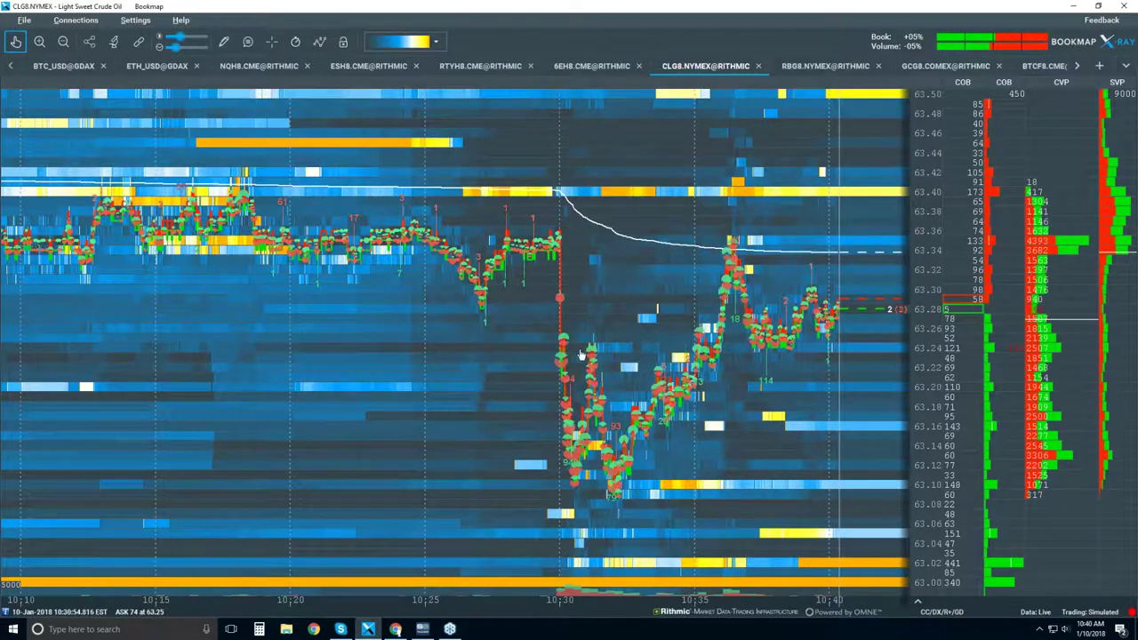
Hide the VWAP and Iceberg displayer indicators on the CLG8 chart
left_click(320, 42)
left_click(321, 220)
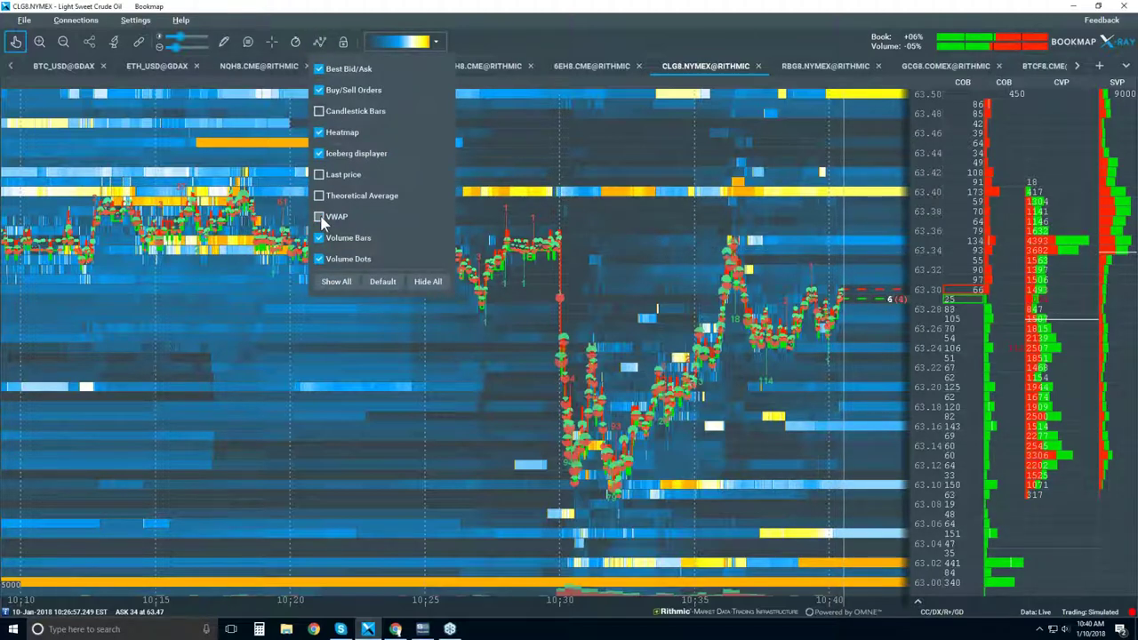
left_click(320, 155)
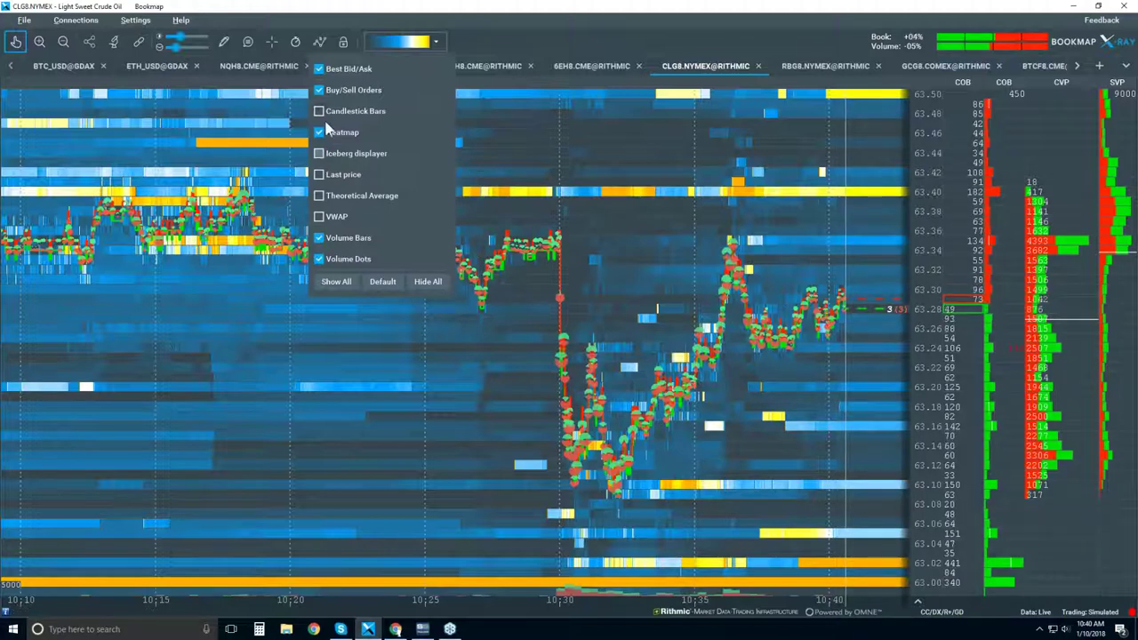
left_click(585, 142)
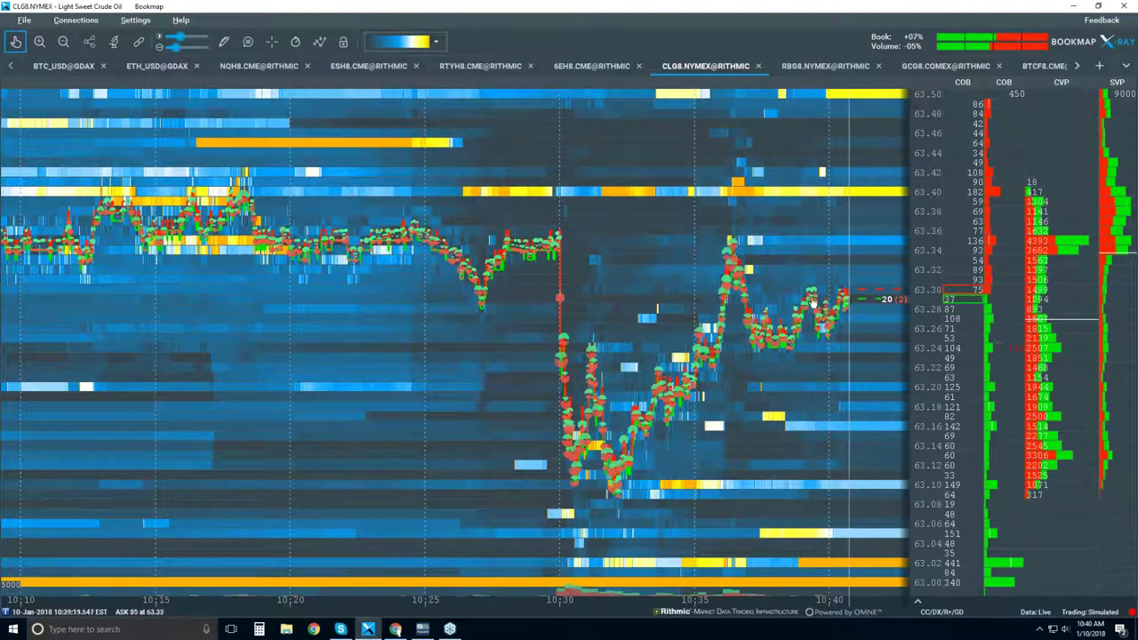
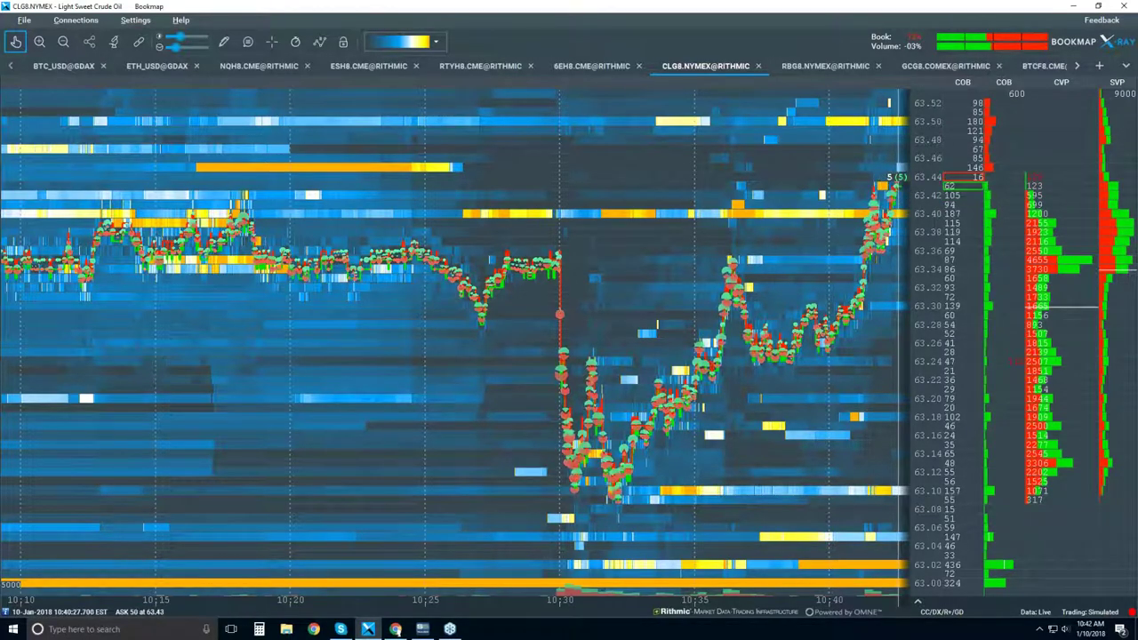
Inspect the resting liquidity at 63.40 around 10:41:34 up close and turn on the data tooltip
scroll(802, 219, "up", 4)
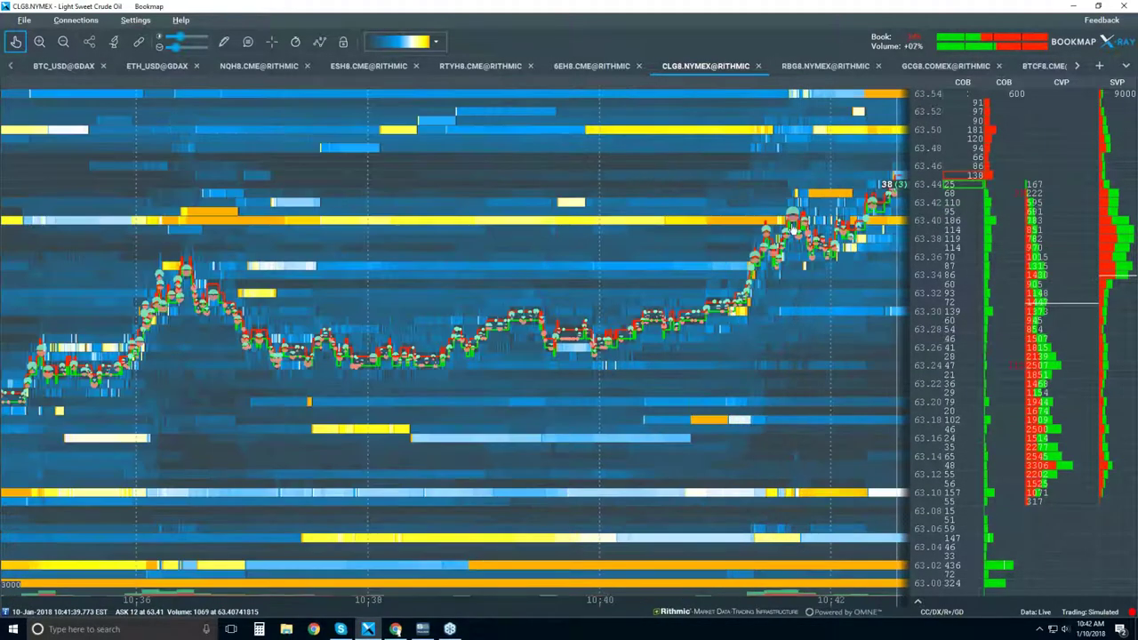
scroll(794, 229, "up", 8)
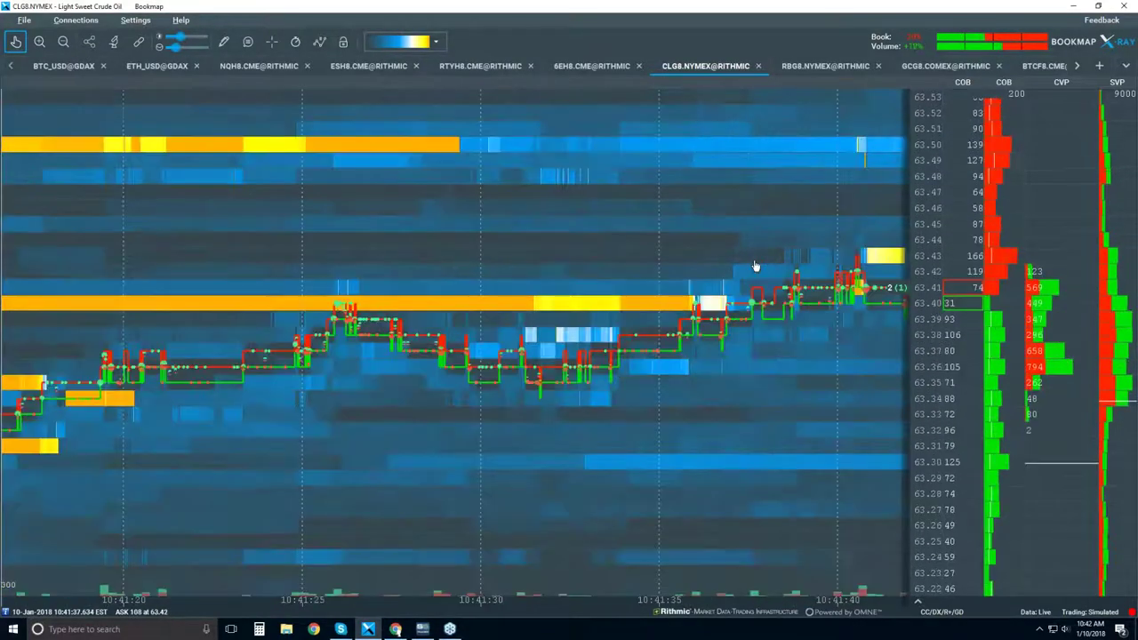
scroll(755, 266, "up", 2)
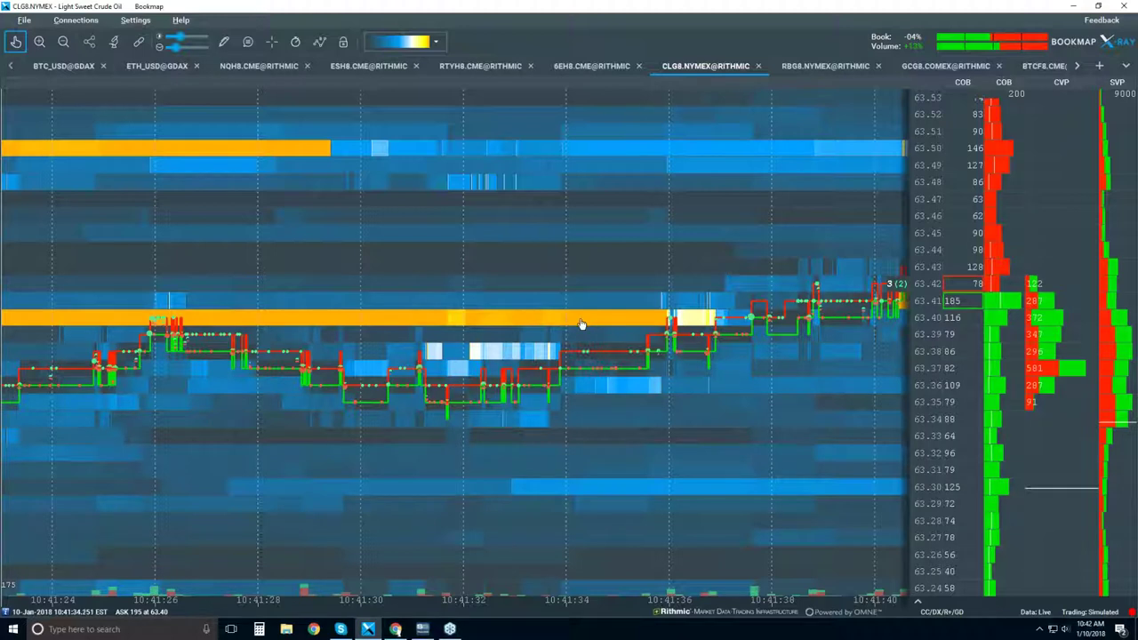
left_click(247, 45)
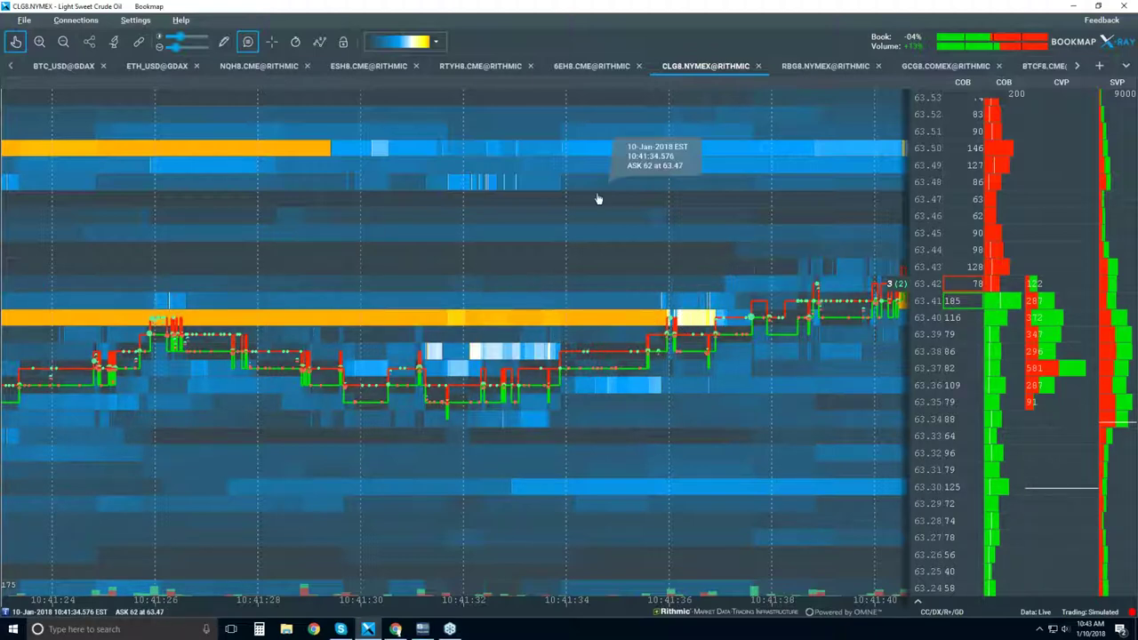
Review the wider CLG8 price action from about 10:37 to 10:44 and turn off the data tooltip
scroll(599, 199, "down", 1)
scroll(598, 199, "down", 4)
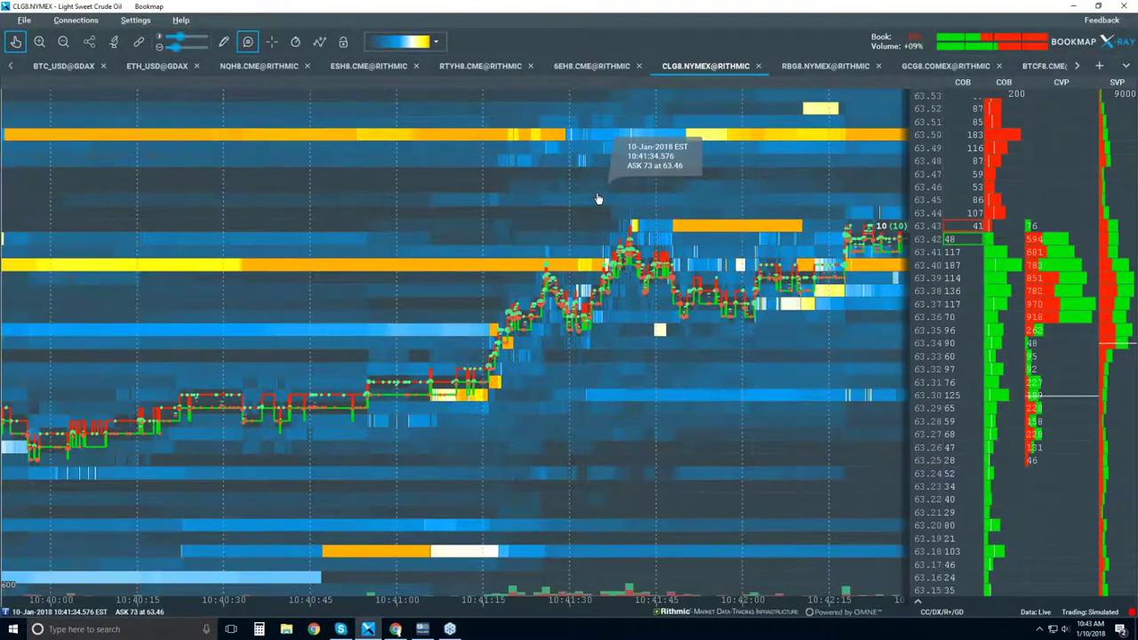
scroll(598, 199, "down", 1)
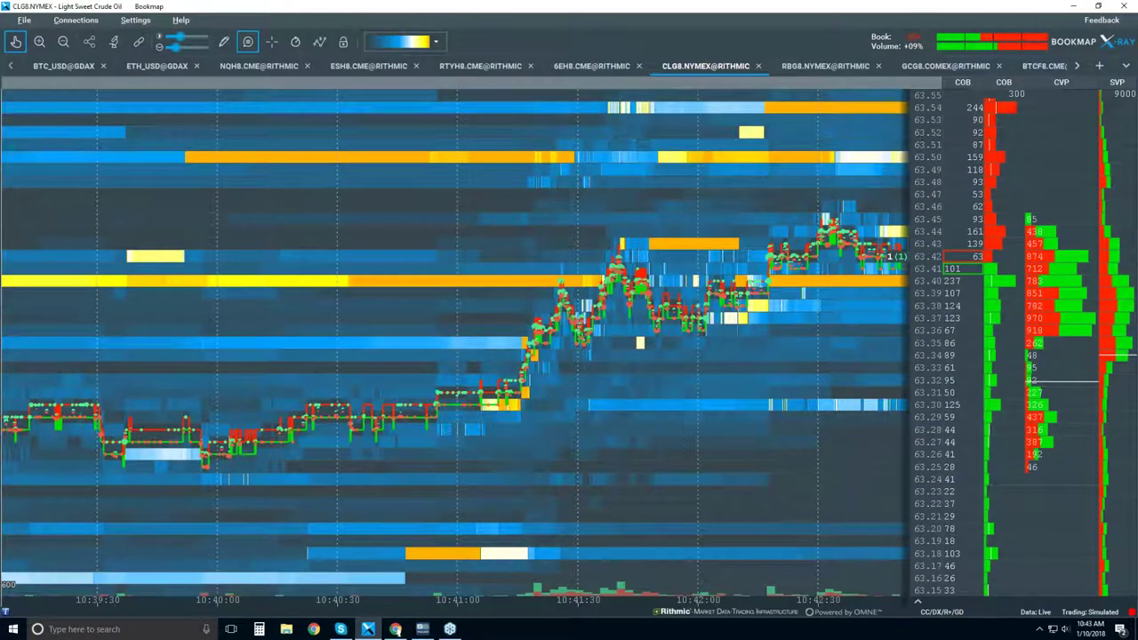
scroll(653, 292, "down", 2)
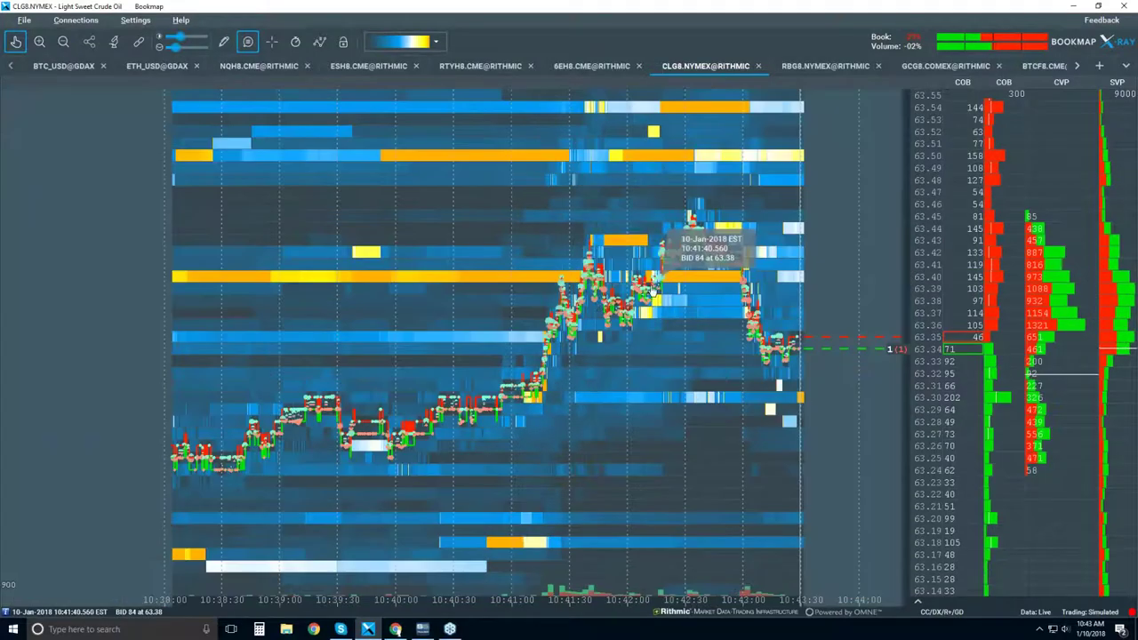
scroll(653, 292, "down", 2)
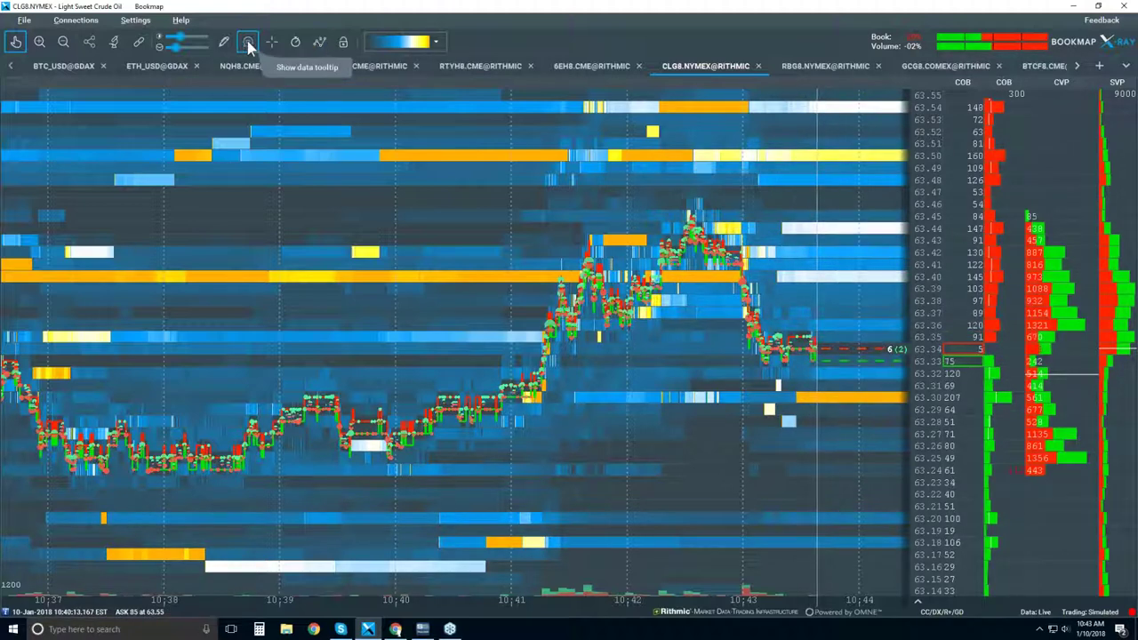
Show the Candlestick Bars on the CLG8 chart and hide the Heatmap, Best Bid/Ask and Volume Dots
left_click(319, 42)
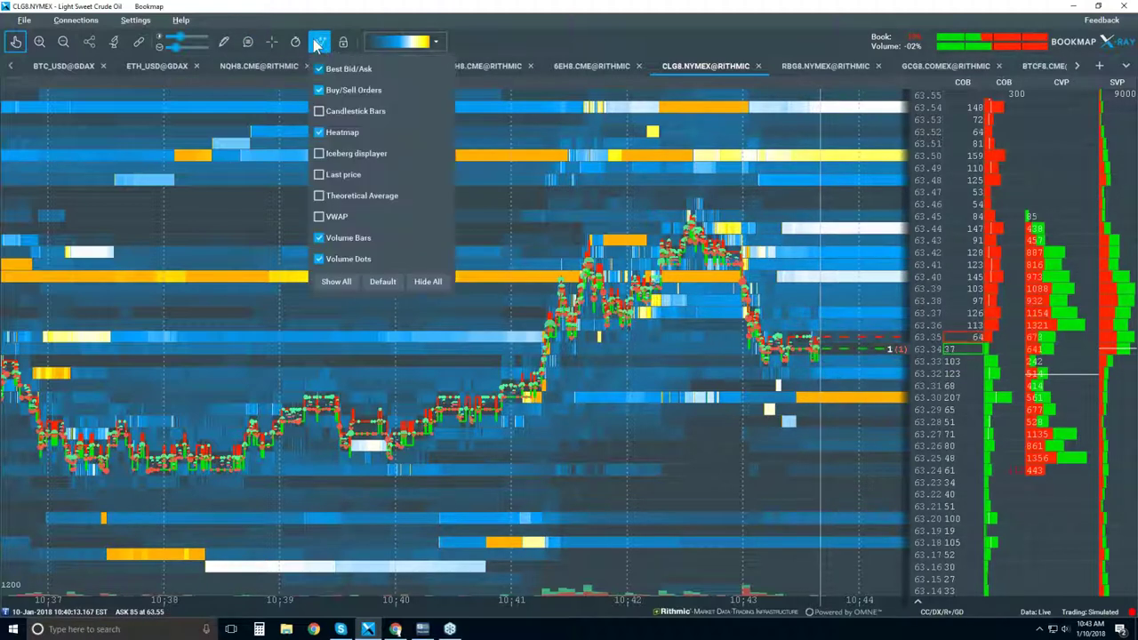
left_click(333, 113)
left_click(332, 135)
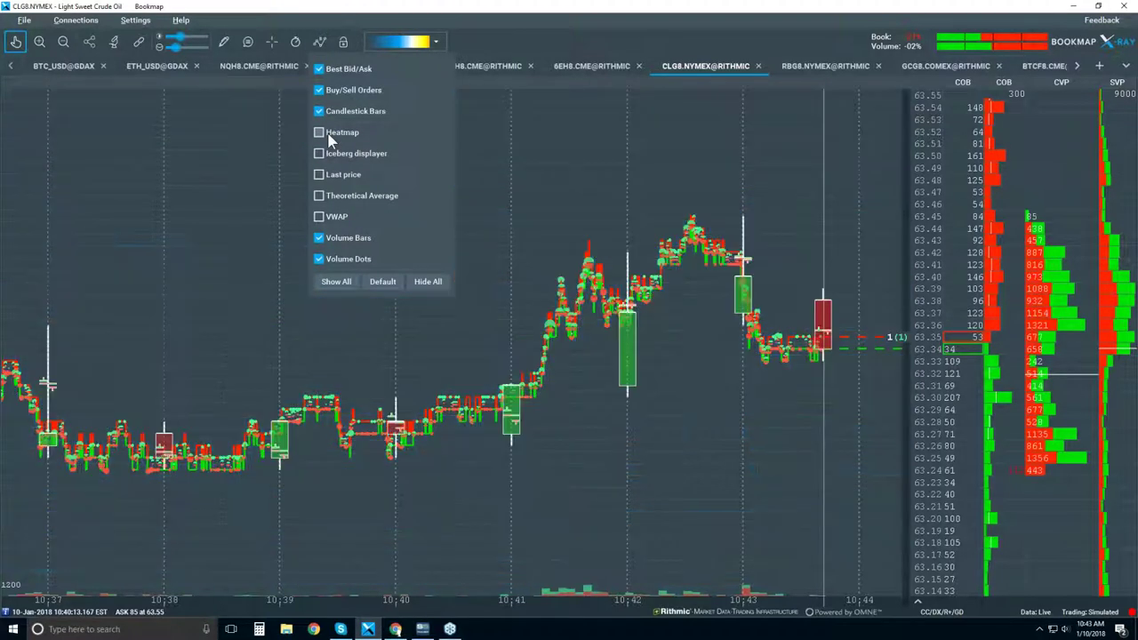
left_click(325, 73)
left_click(323, 259)
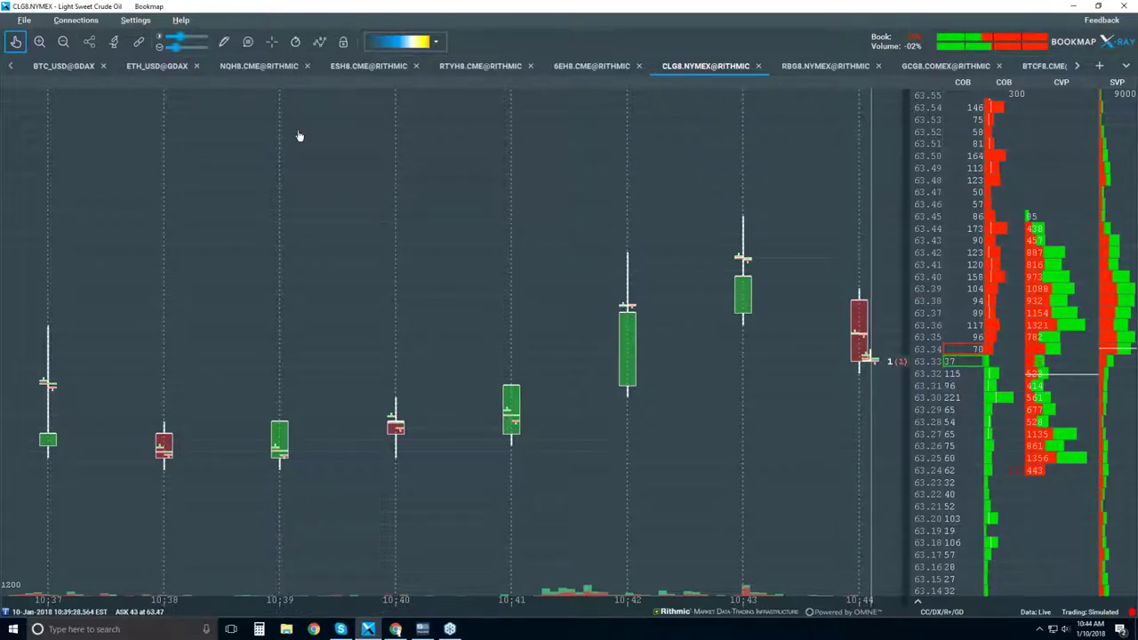
Turn off the total VWAP and bid/ask VWAP display in the Candlesticks study settings
left_click(114, 42)
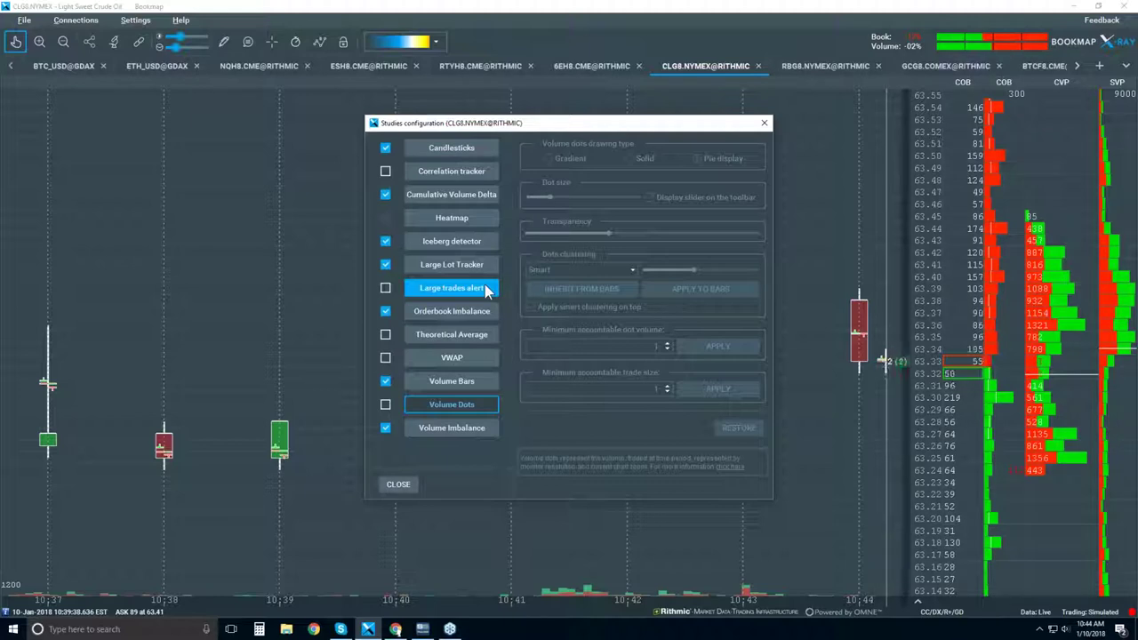
left_click(471, 151)
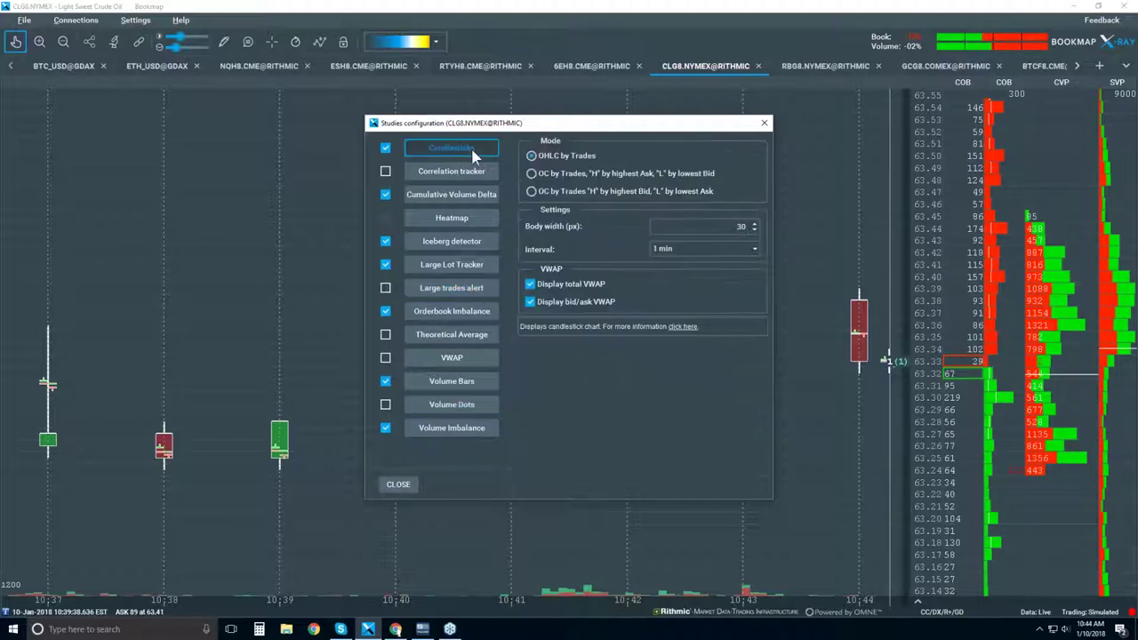
left_click(590, 303)
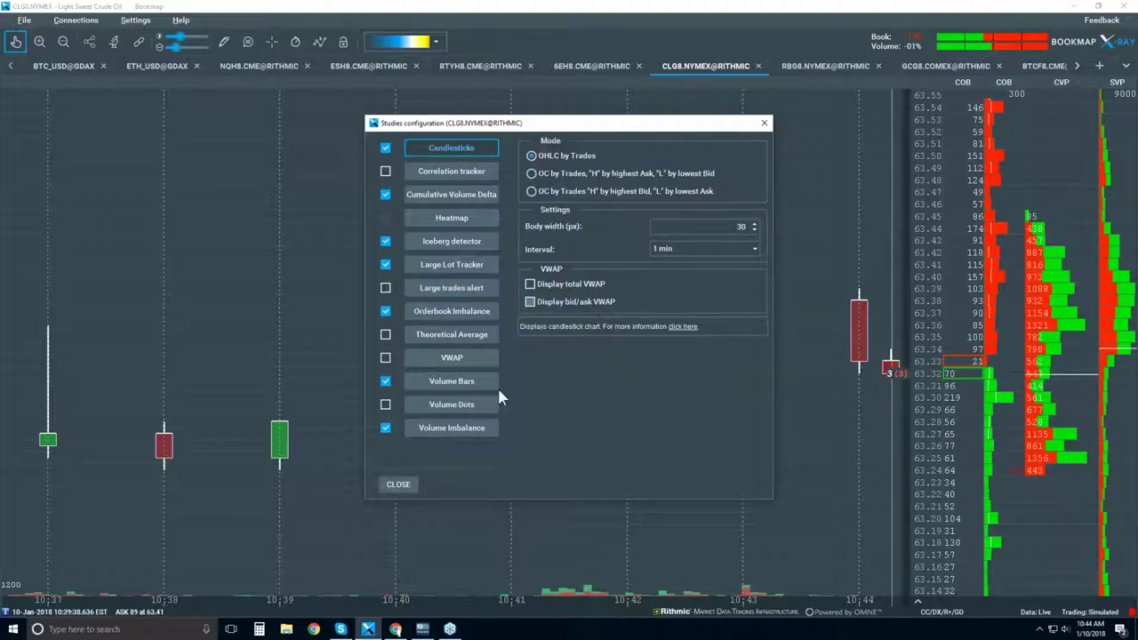
left_click(397, 485)
Turn off the hand tool and raise the height of the volume bars beneath the CLG8 candlesticks
scroll(574, 348, "down", 5)
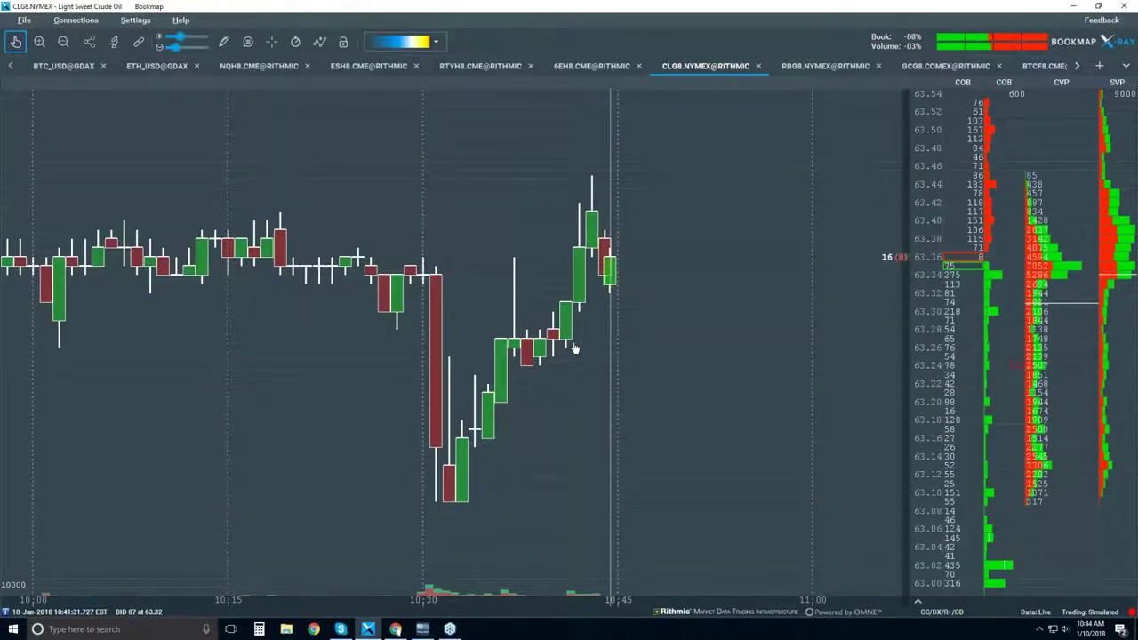
scroll(574, 348, "up", 2)
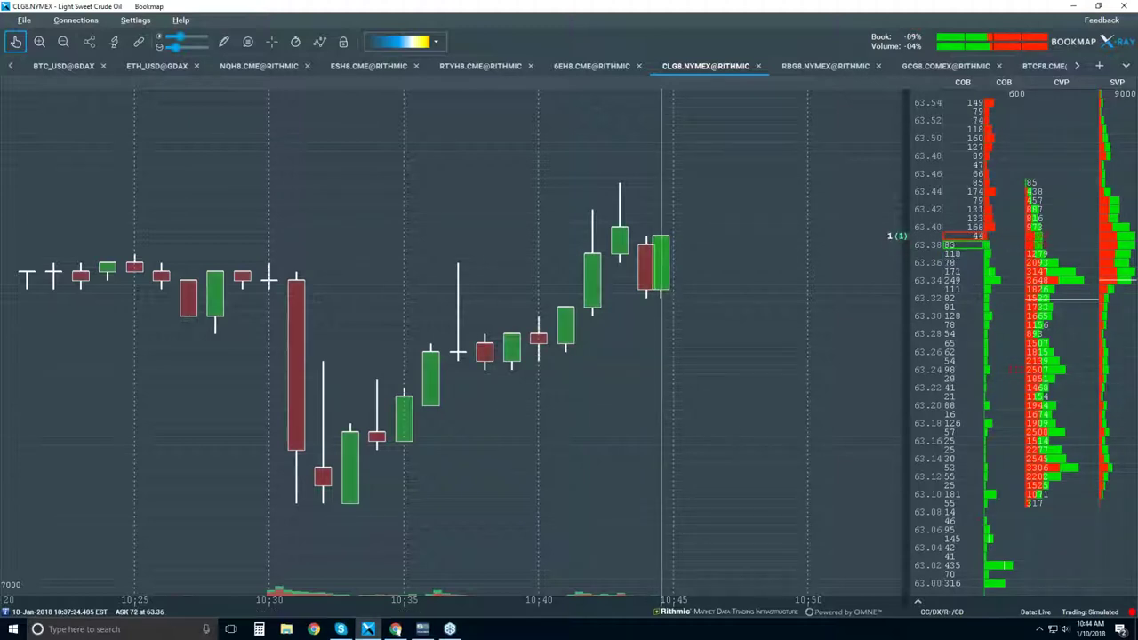
left_click(16, 41)
left_click_drag(165, 109, 322, 186)
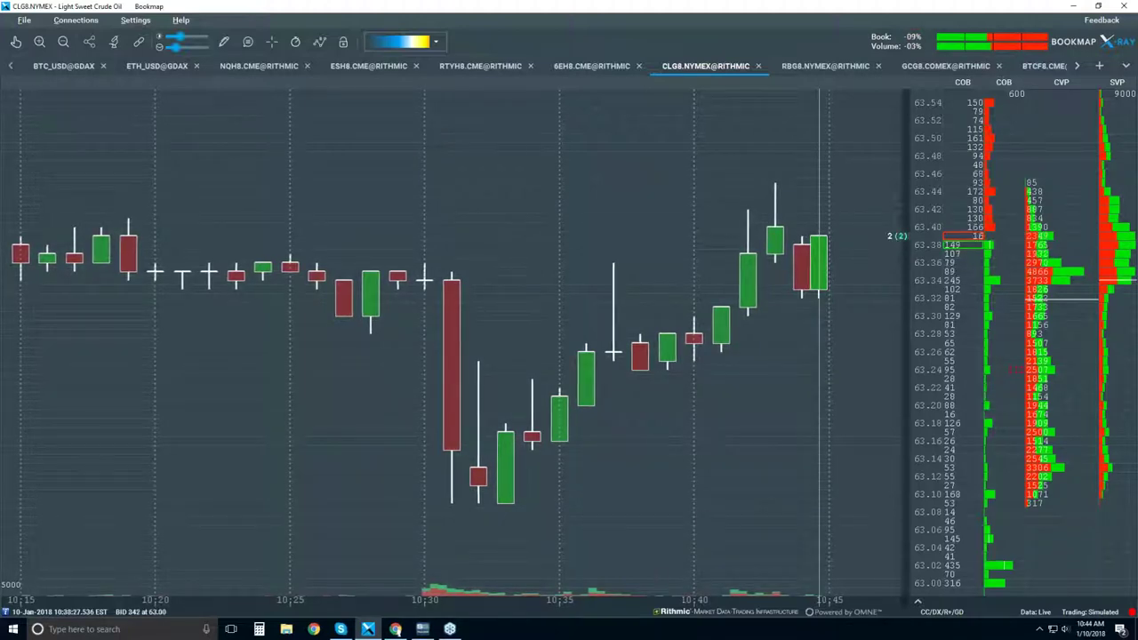
left_click_drag(575, 579, 574, 569)
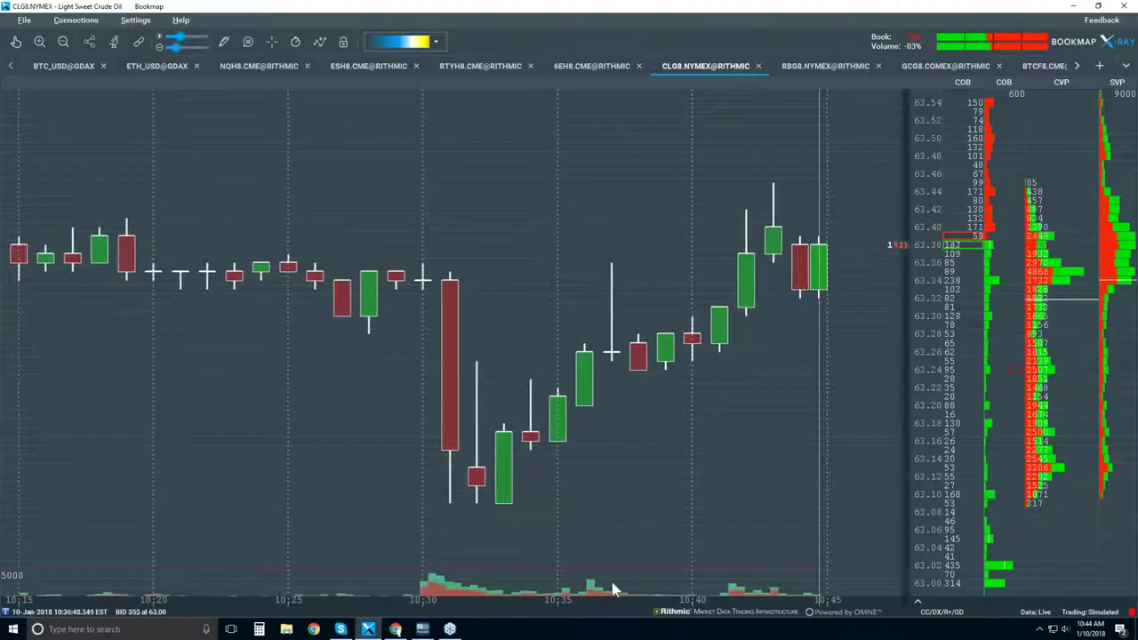
left_click_drag(614, 566, 613, 562)
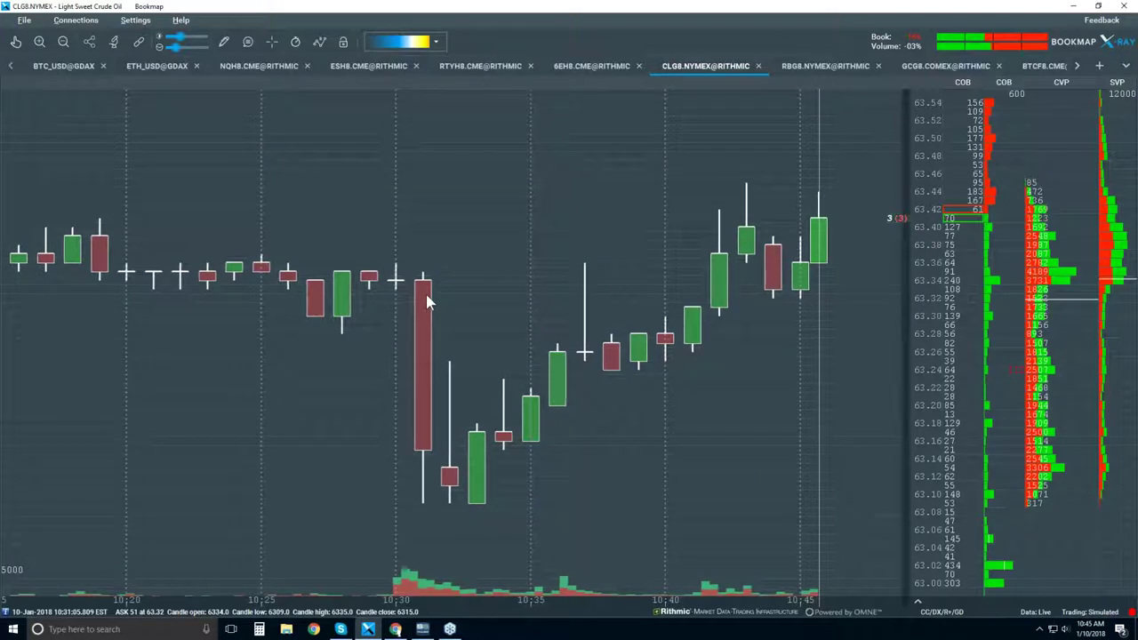
Show the Best Bid/Ask lines over the candlesticks, turn the hand tool back on, and inspect the 10:30 drop up close
left_click(319, 42)
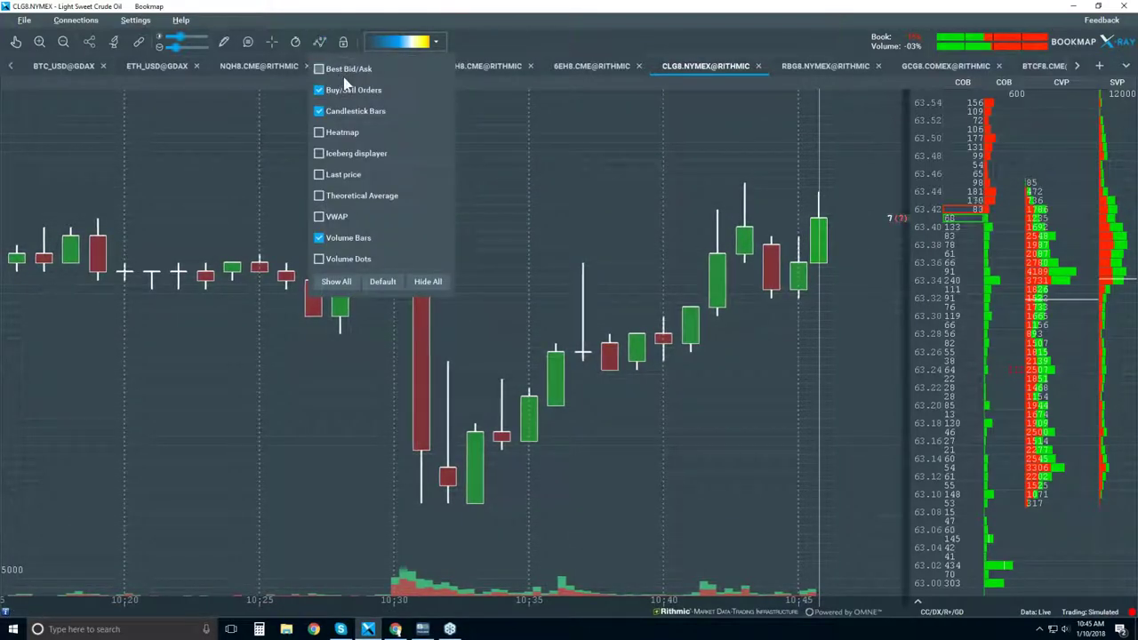
left_click(319, 69)
left_click(565, 189)
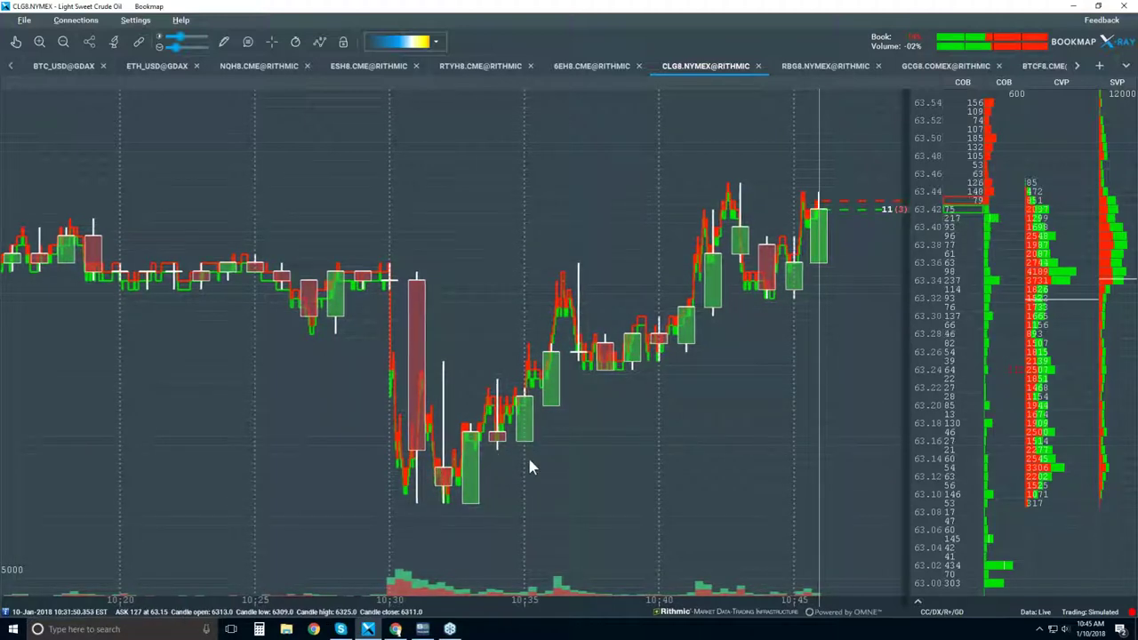
left_click(16, 40)
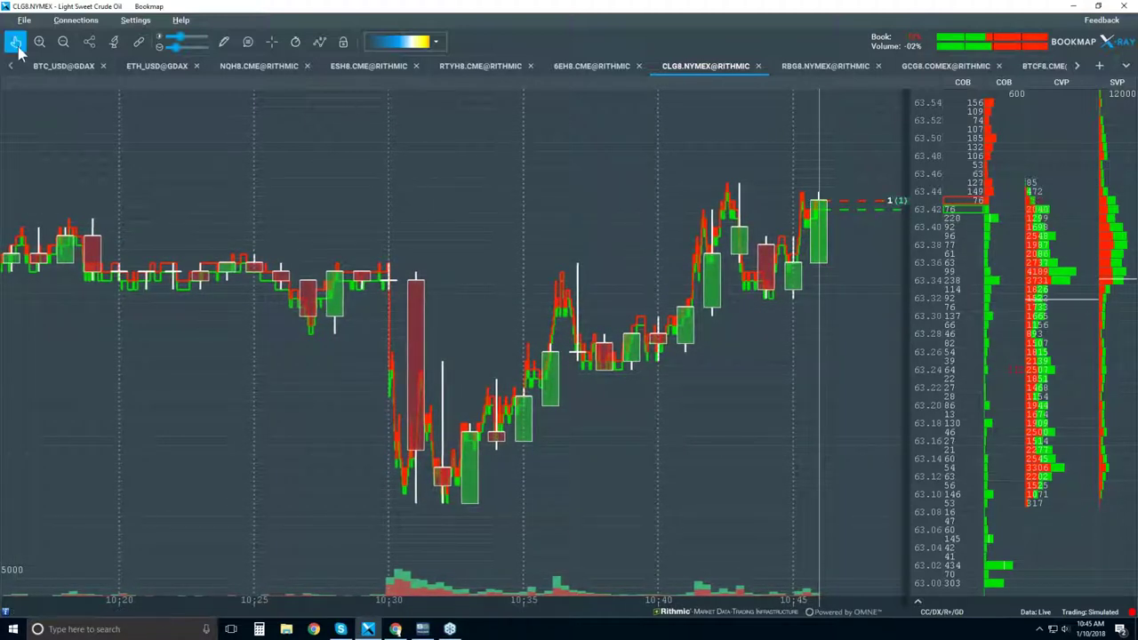
scroll(464, 271, "up", 3)
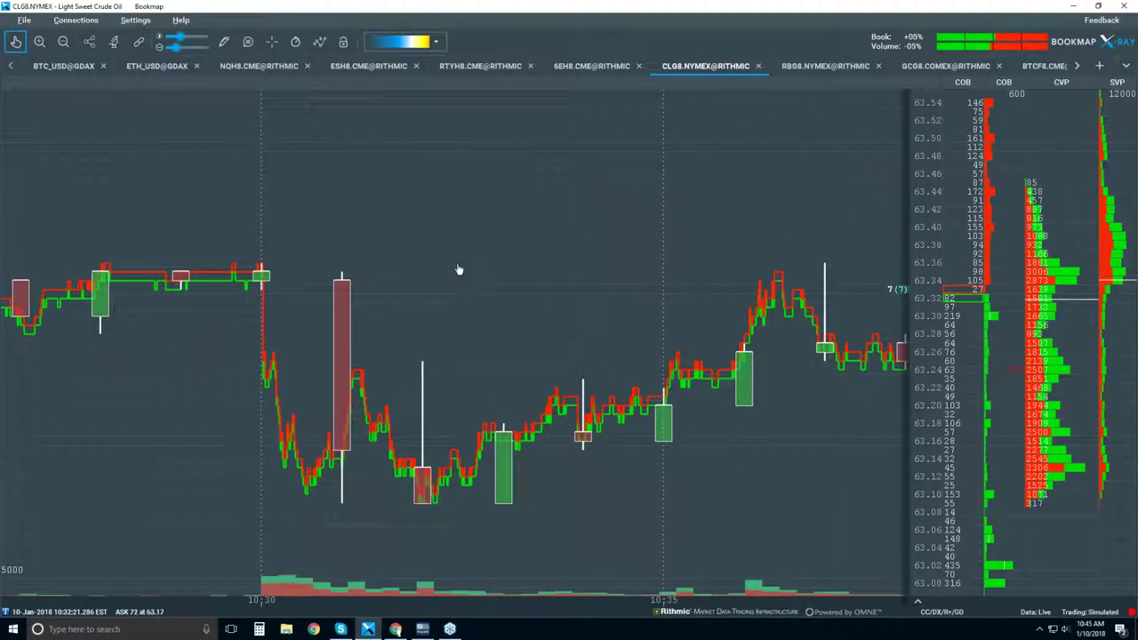
scroll(463, 273, "down", 2)
scroll(507, 273, "up", 4)
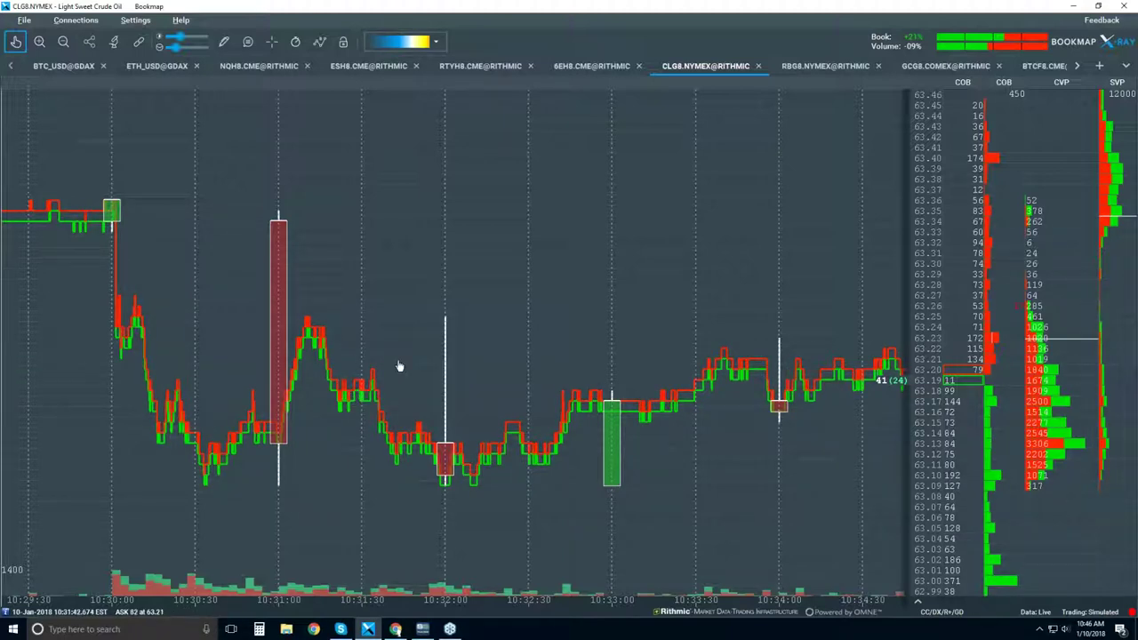
Show the Volume Dots on the CLG8 chart and examine the trades in the sell-off starting at 10:30:00
left_click(319, 42)
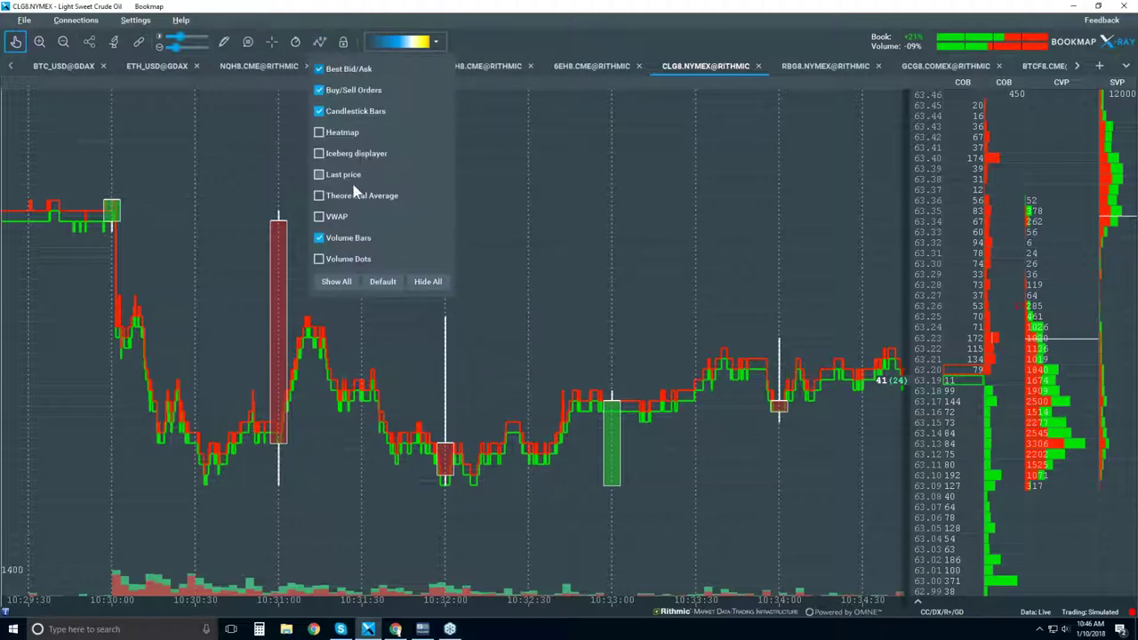
left_click(325, 264)
left_click(573, 278)
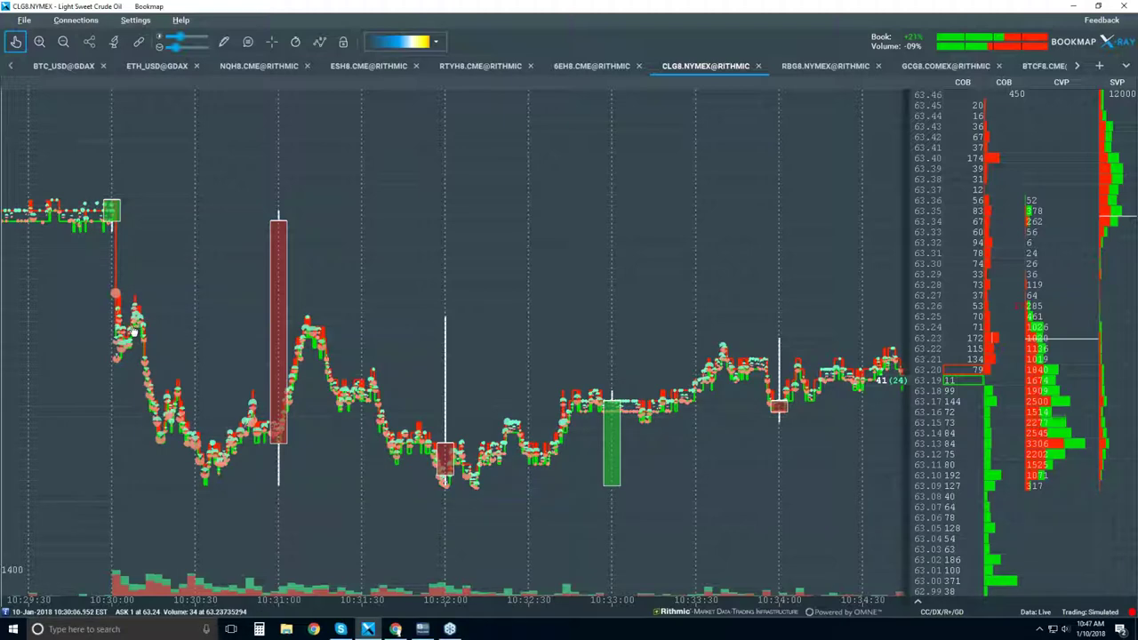
scroll(134, 326, "up", 2)
scroll(127, 326, "up", 1)
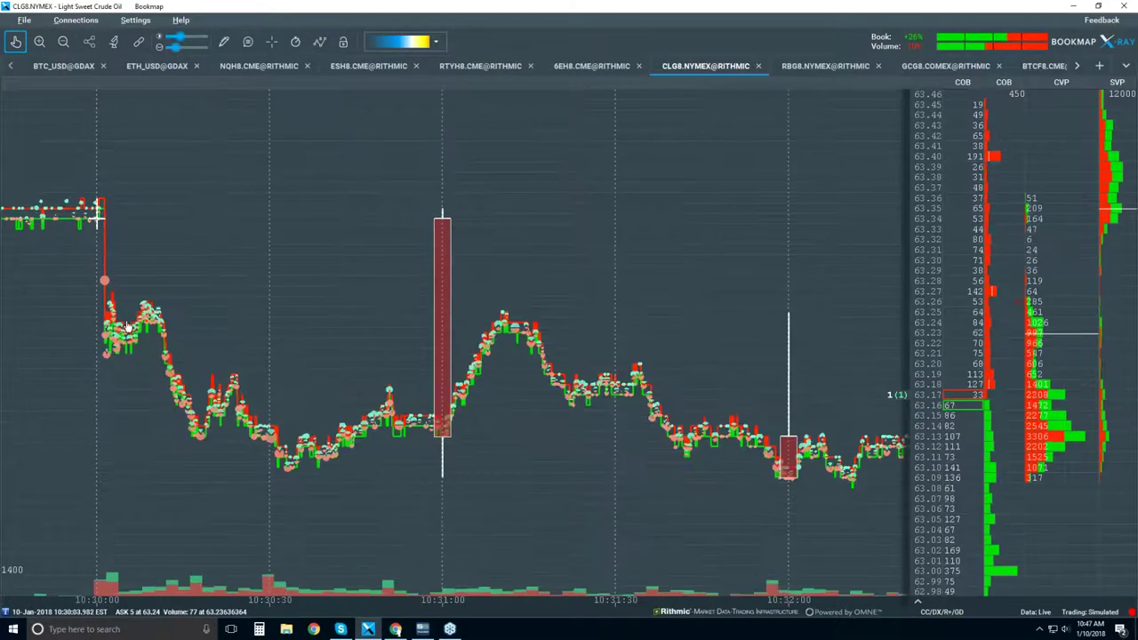
scroll(309, 277, "left", 2)
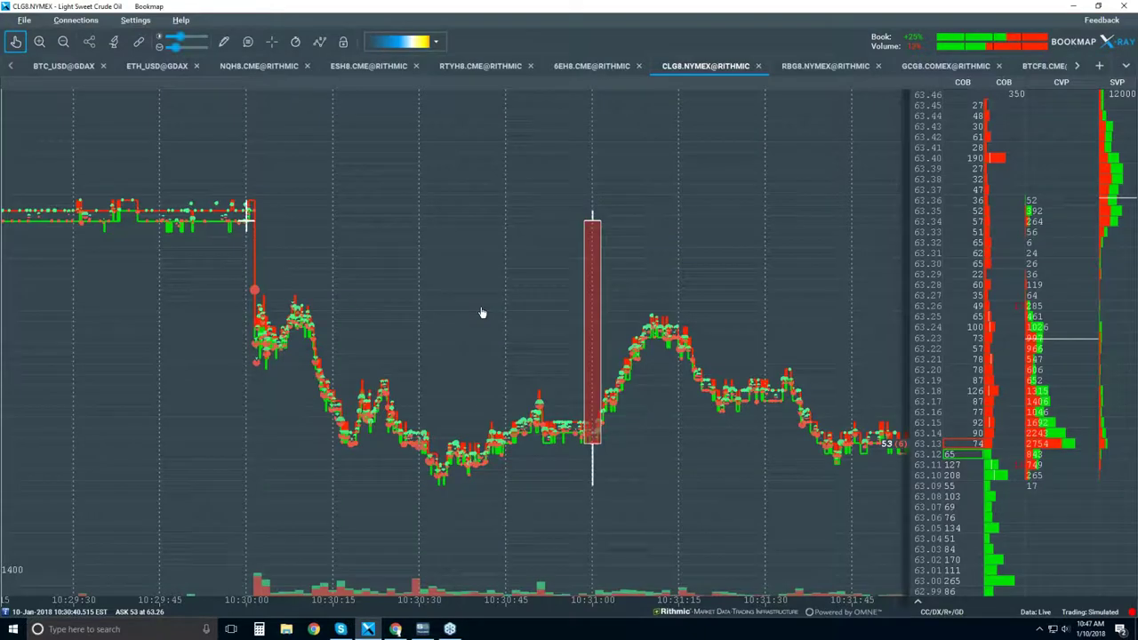
scroll(482, 313, "down", 2)
Set the candlestick interval to 5 min and inspect the candle at 10:30:00
left_click(115, 44)
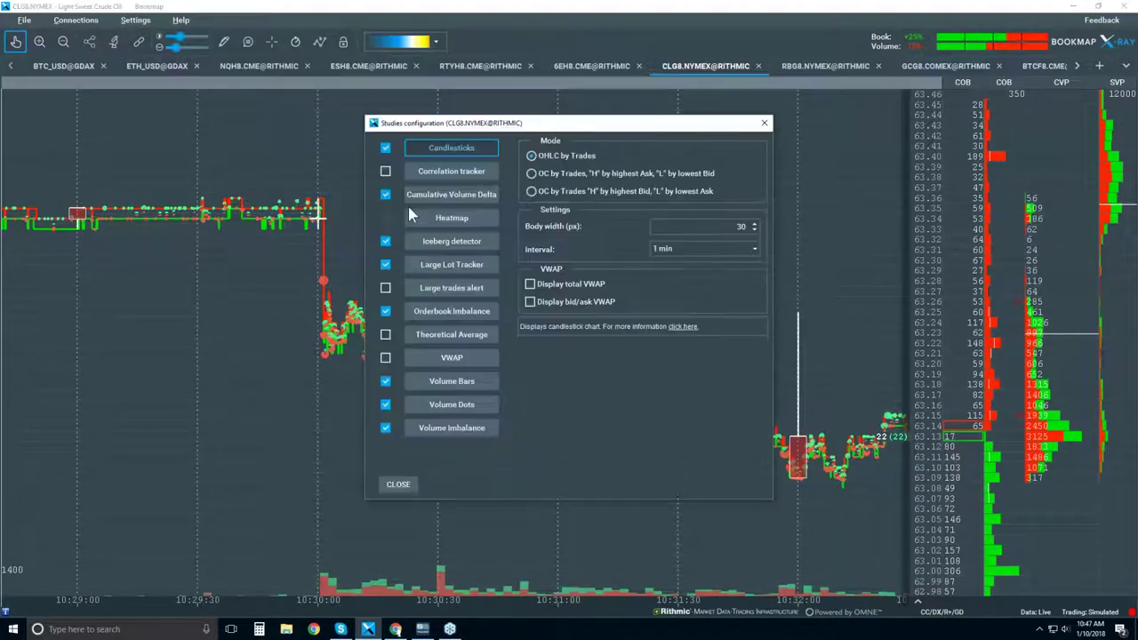
left_click(737, 243)
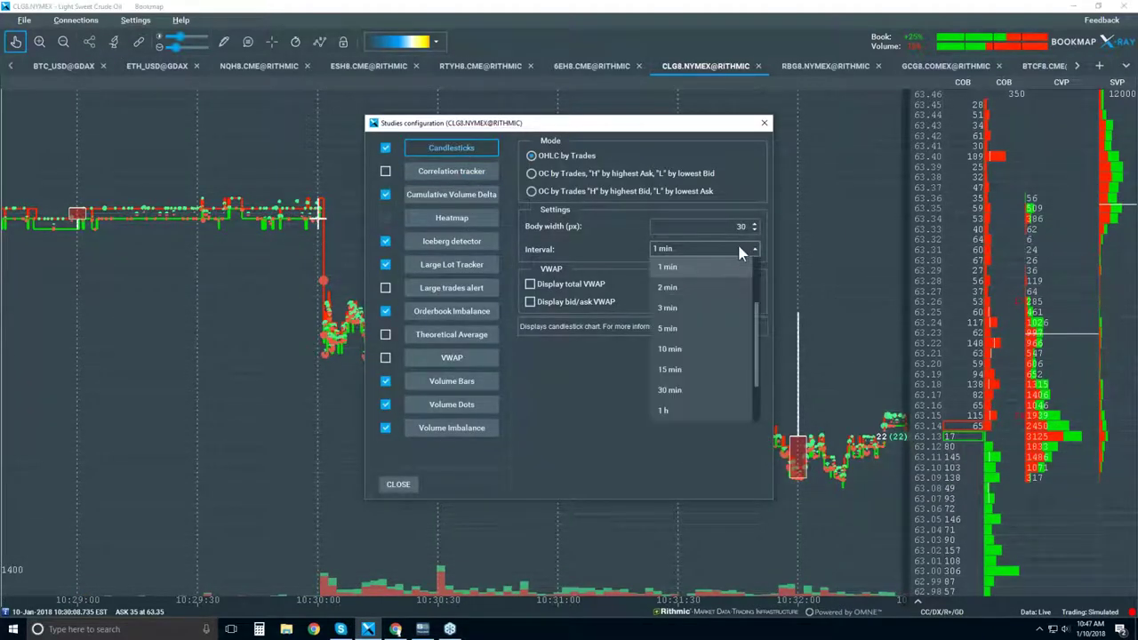
left_click(680, 327)
left_click(399, 484)
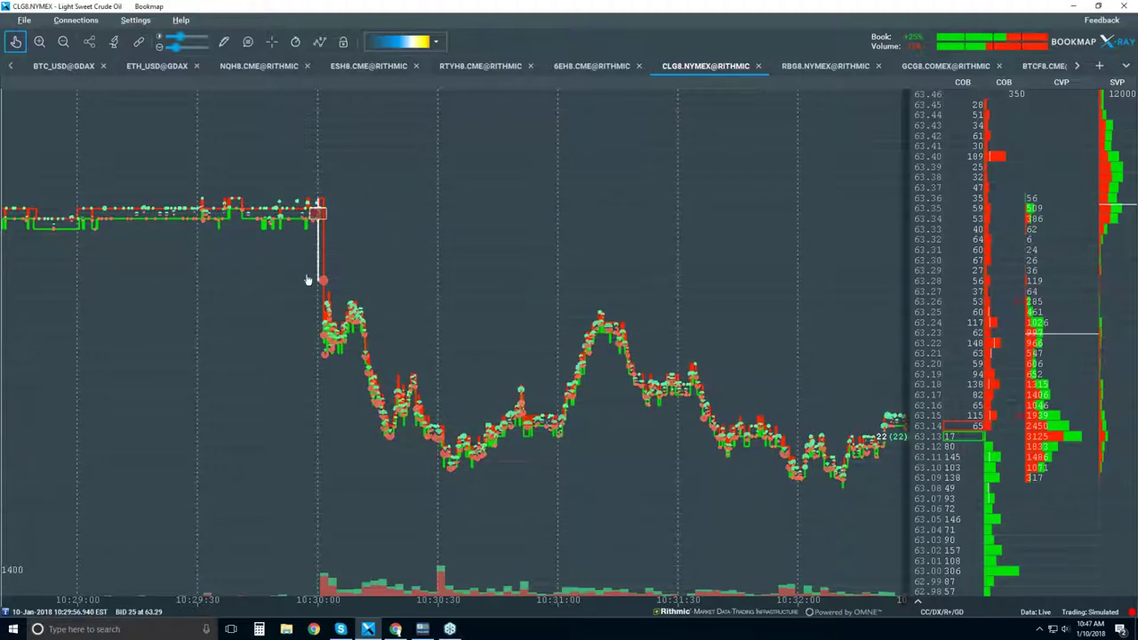
scroll(306, 280, "up", 3)
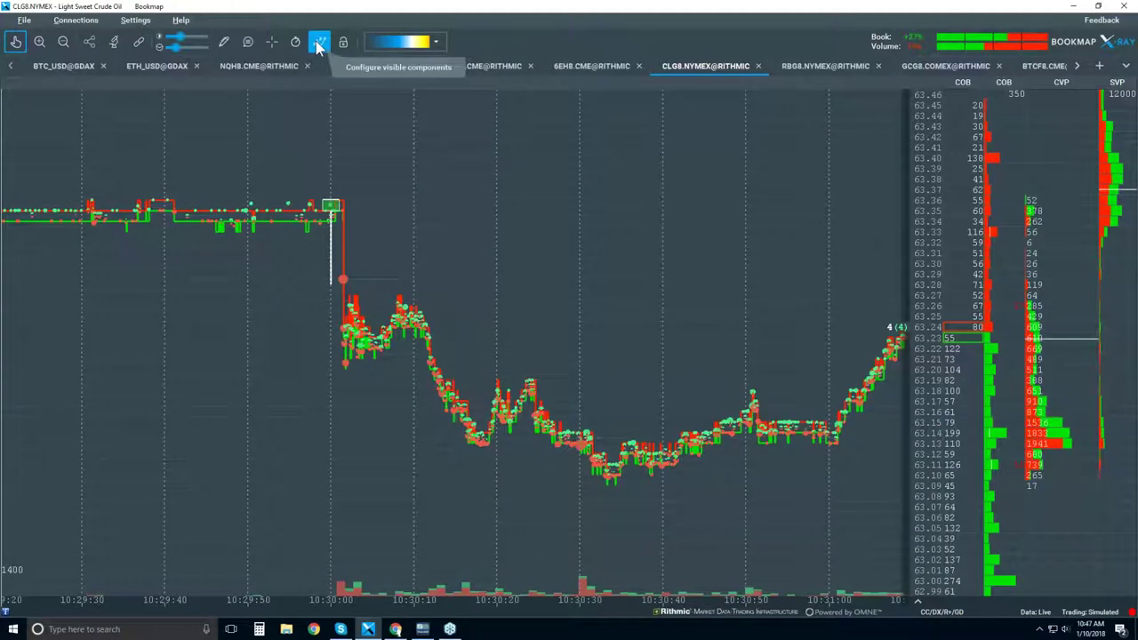
Set the candlestick interval to 1 min
left_click(113, 42)
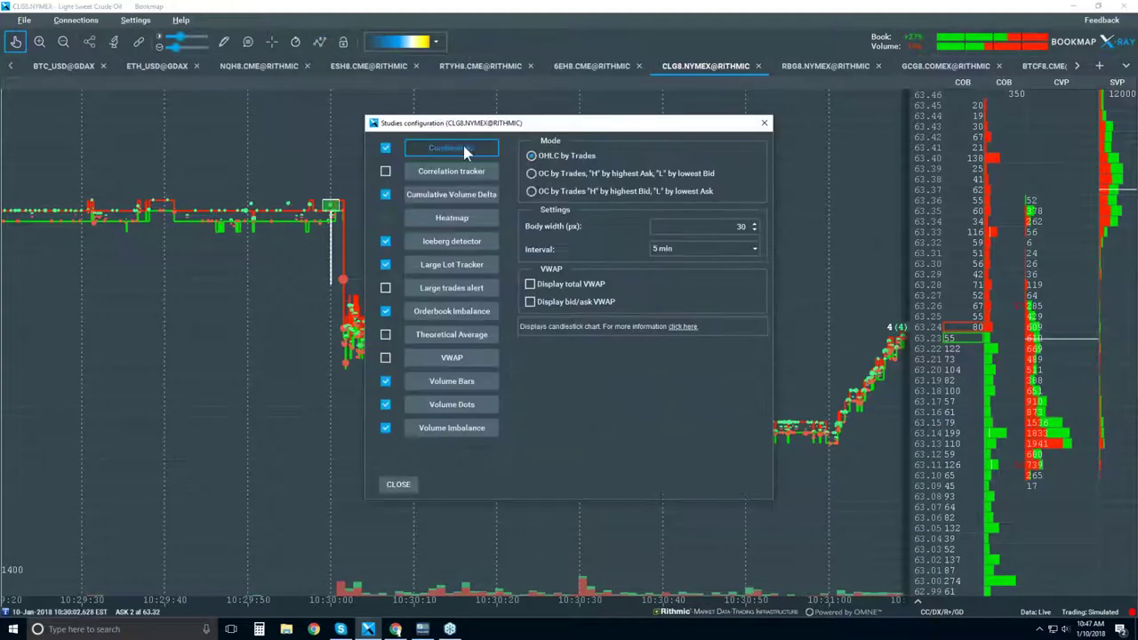
left_click(756, 246)
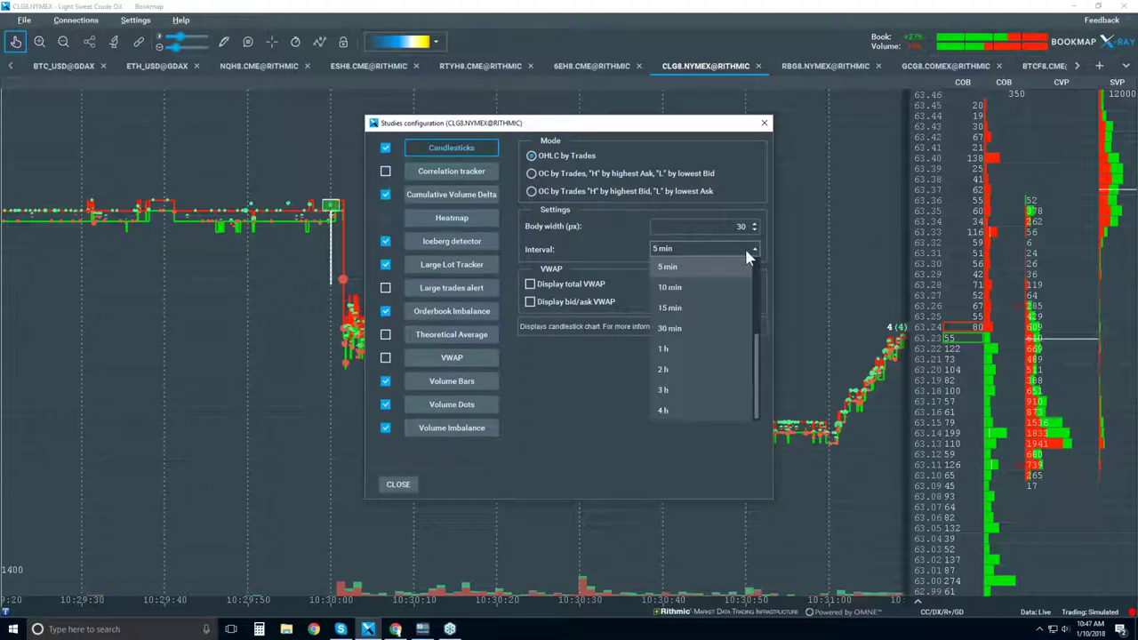
scroll(703, 308, "up", 2)
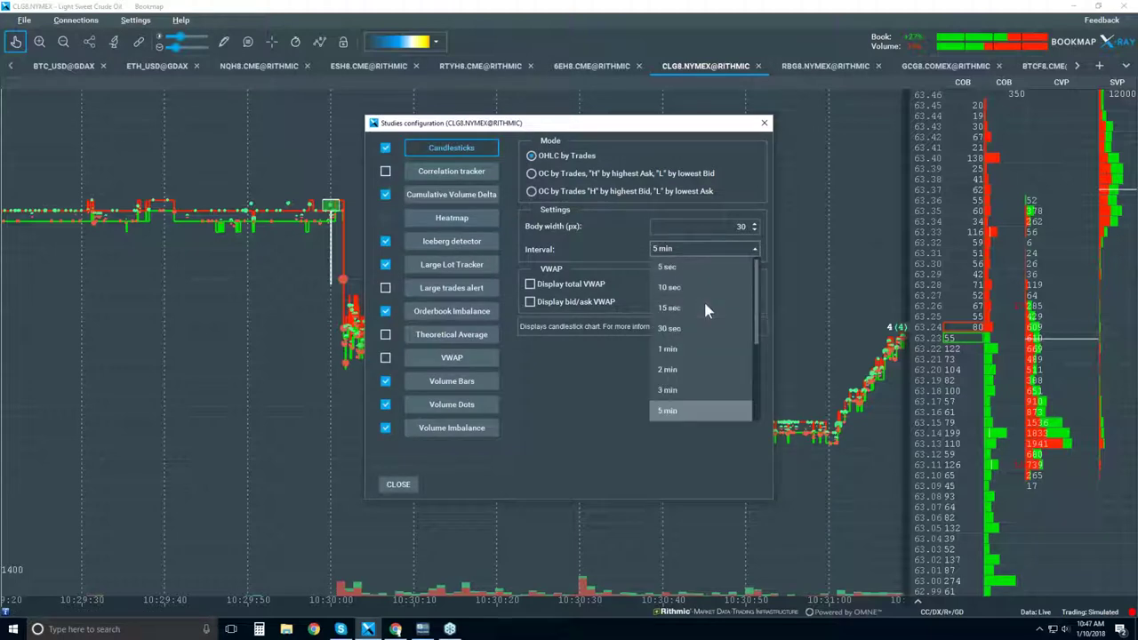
left_click(674, 360)
left_click(398, 484)
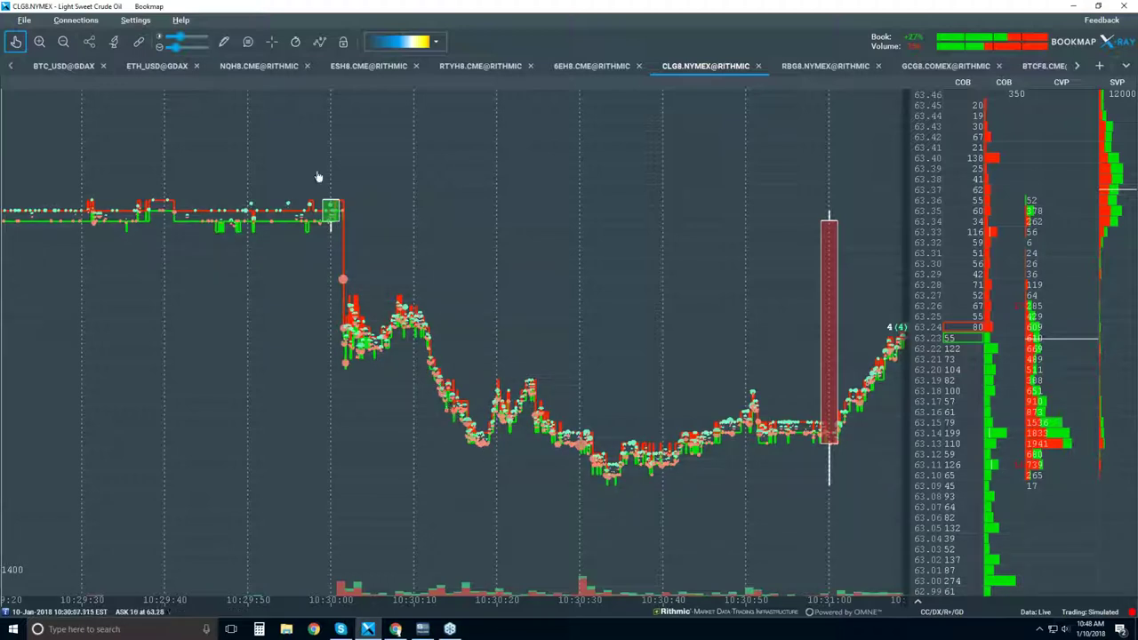
Enlarge the volume dots and inspect the individual trades around 10:30:14 at sub-second scale
left_click(178, 50)
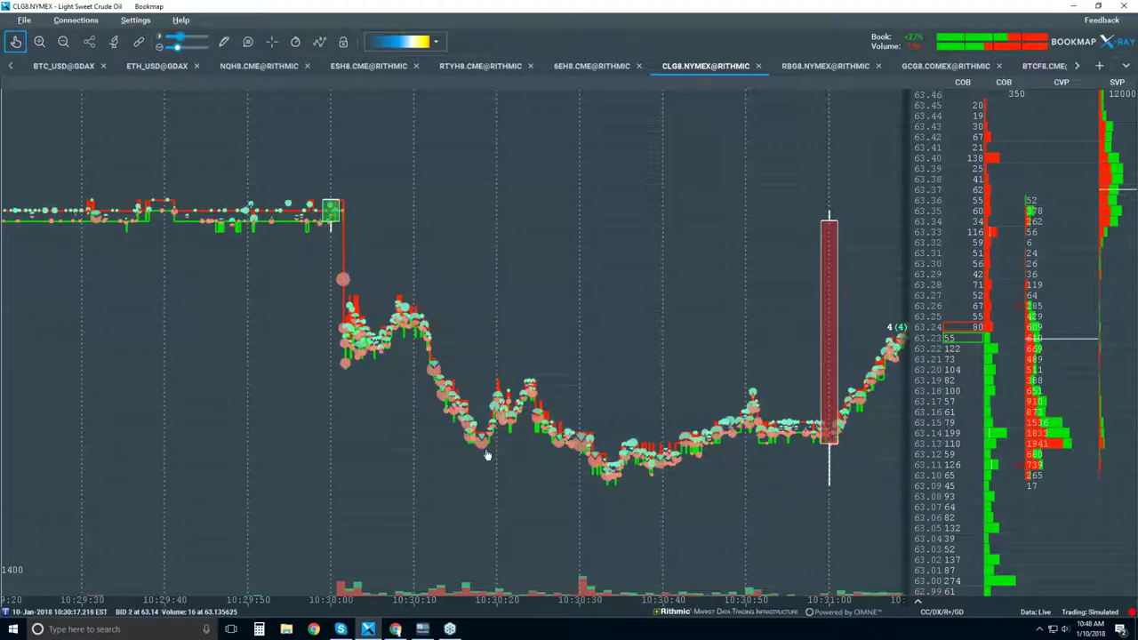
scroll(453, 395, "up", 3)
scroll(445, 392, "up", 8)
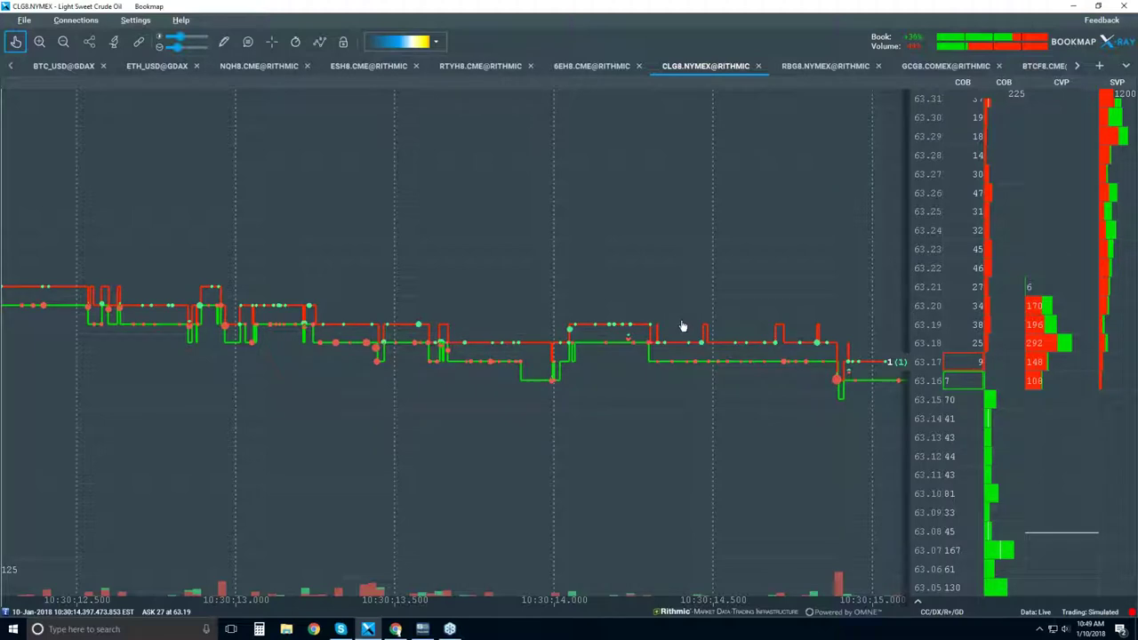
Examine the bid, ask and trade dots from about 10:30:02 to 10:30:18, then around 10:30:16.4 at millisecond scale
scroll(683, 326, "down", 2)
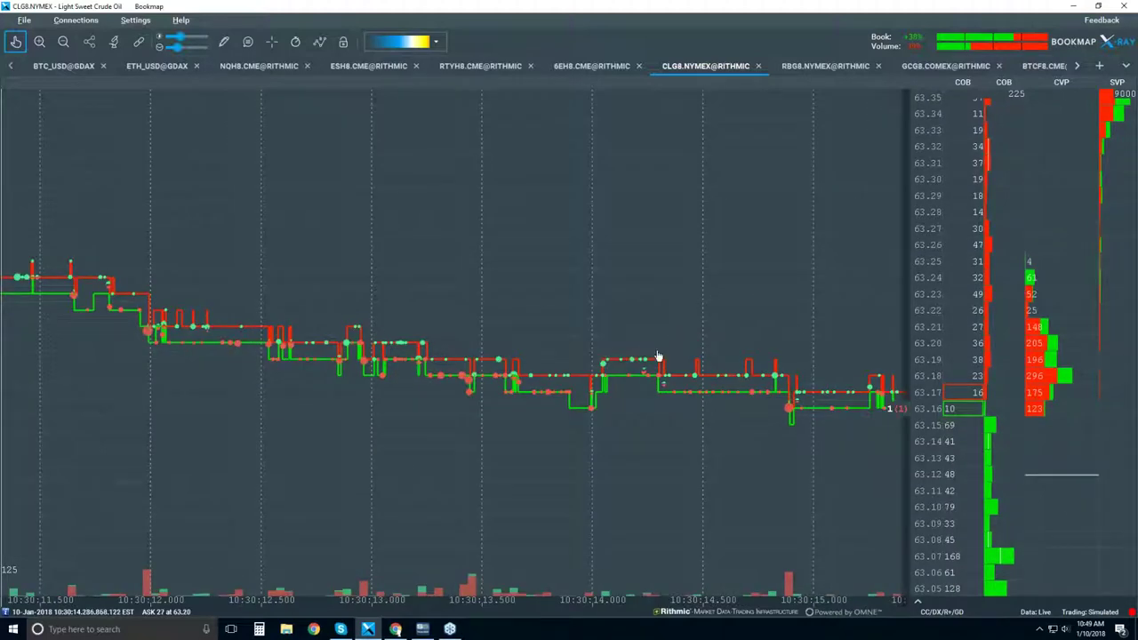
scroll(658, 356, "down", 2)
scroll(658, 356, "down", 2)
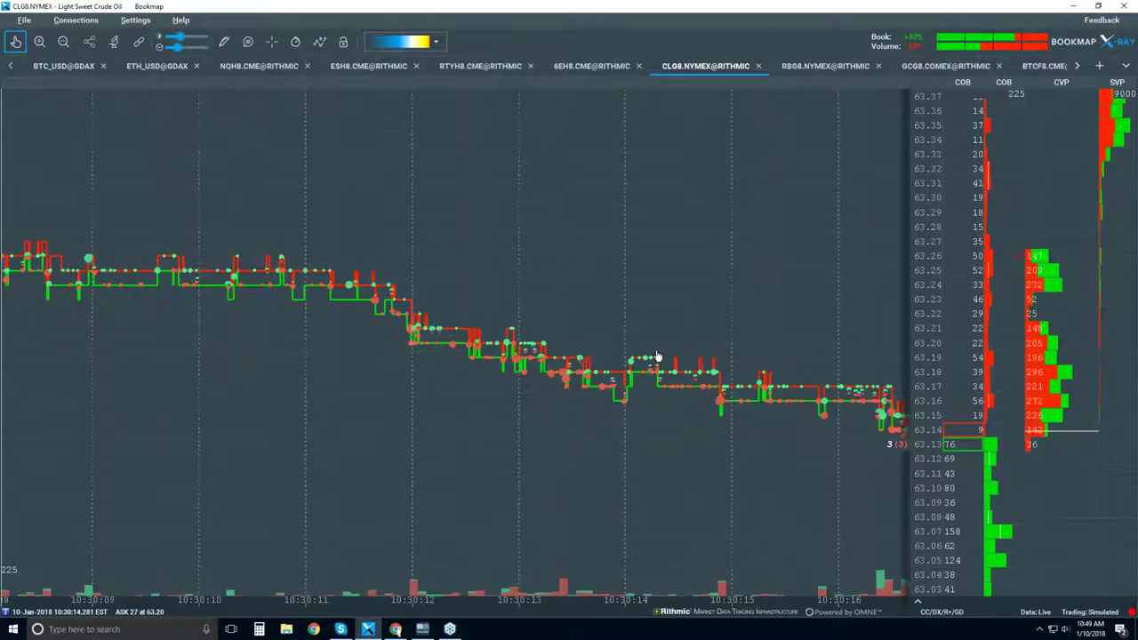
scroll(657, 356, "down", 2)
scroll(658, 356, "down", 2)
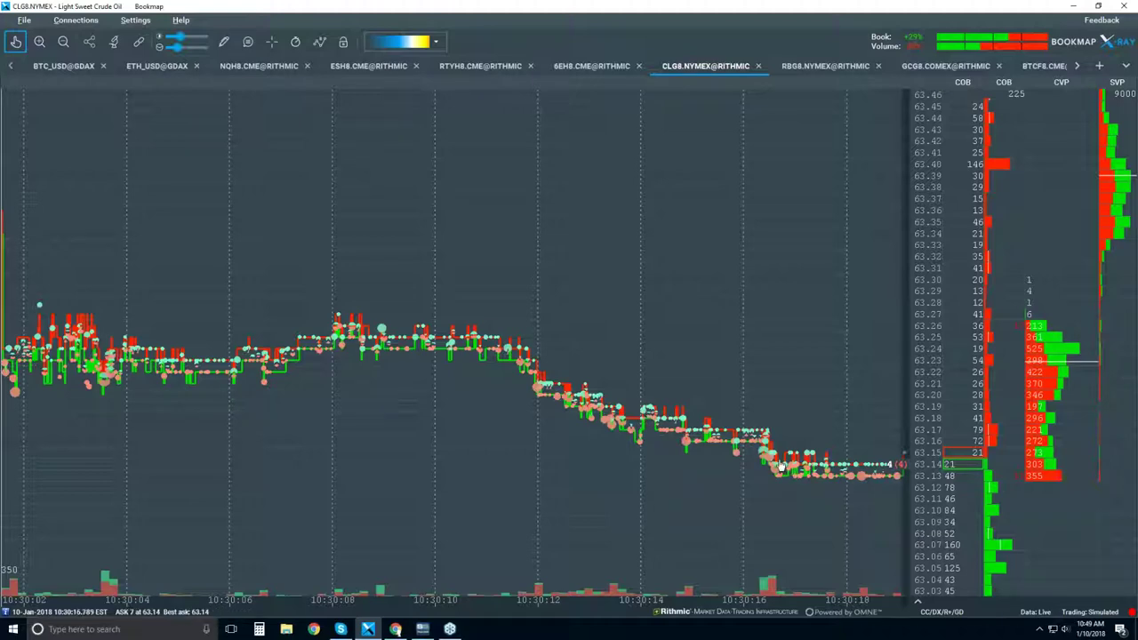
scroll(764, 458, "up", 2)
scroll(765, 458, "up", 5)
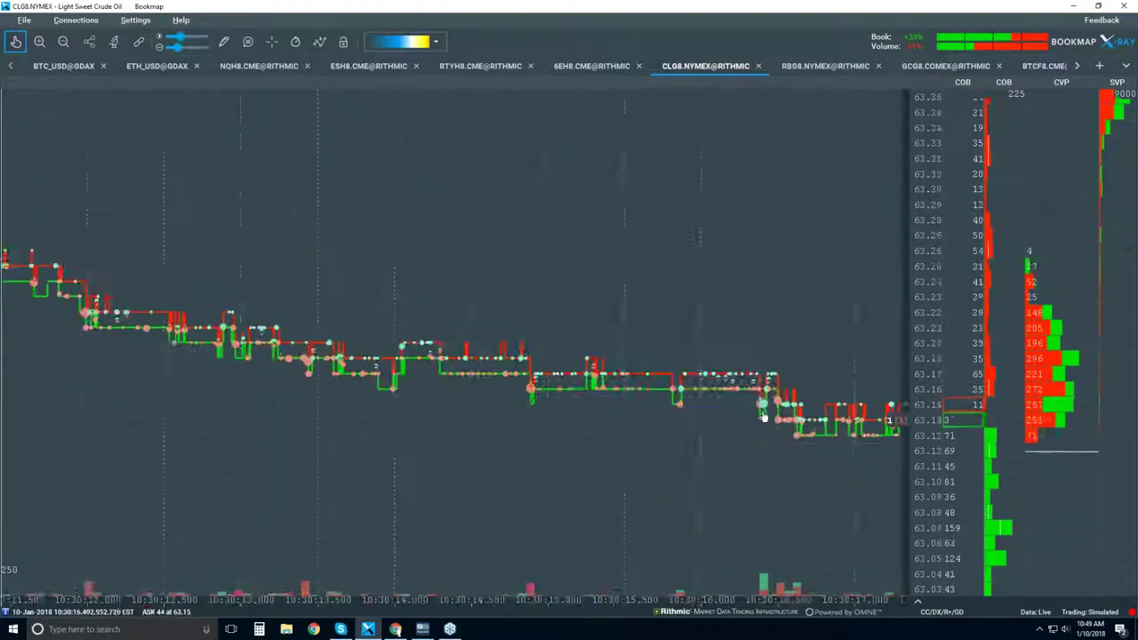
scroll(760, 372, "up", 4)
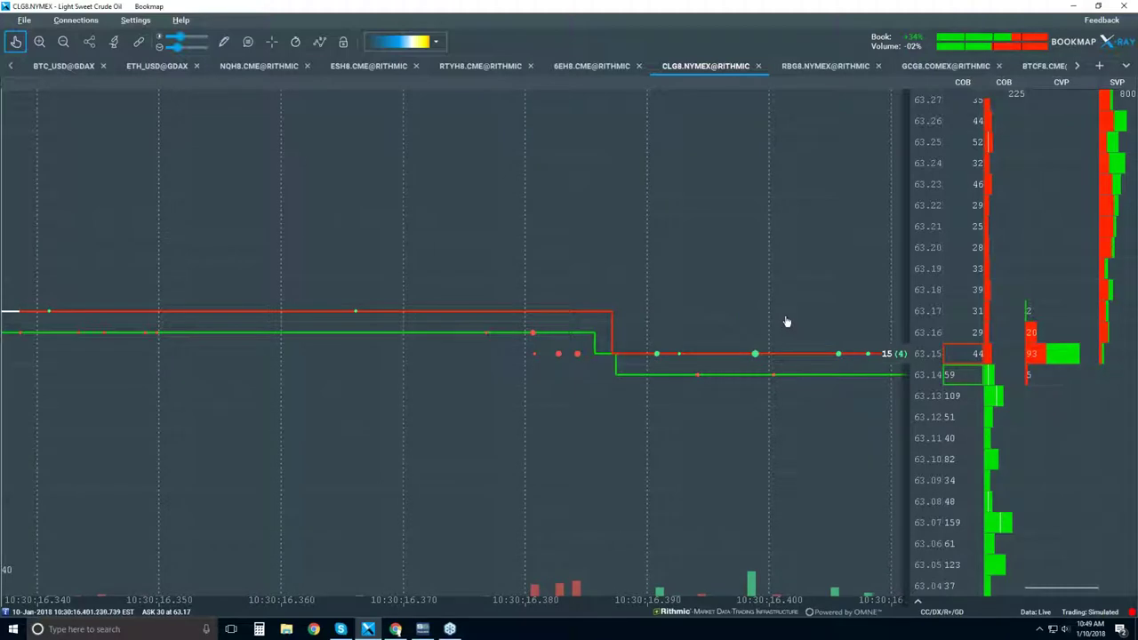
Isolate the trade dot at 63.15 near 10:30:16.3989 and insert a Trades Counter column beside the chart-range volume column
scroll(763, 347, "up", 4)
scroll(667, 338, "up", 3)
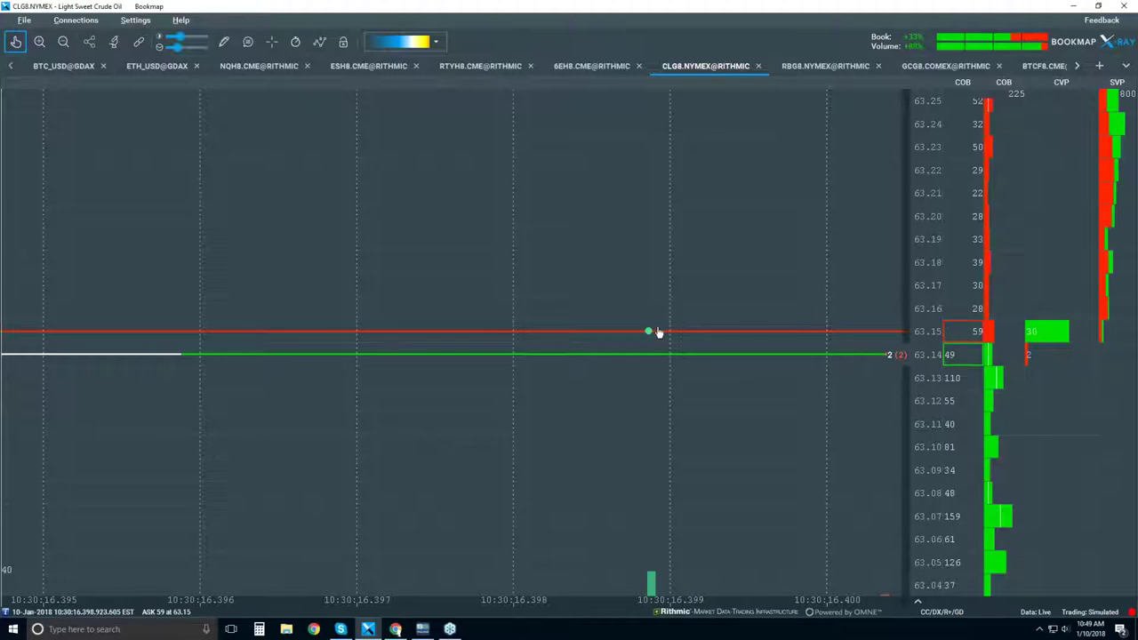
scroll(647, 335, "up", 6)
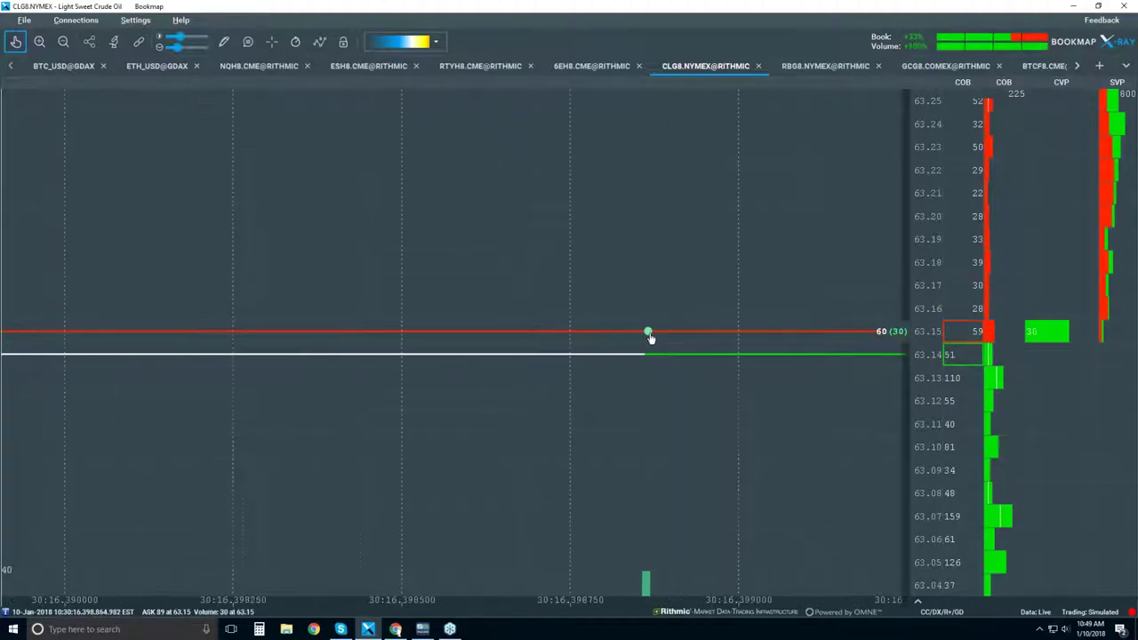
scroll(644, 334, "up", 3)
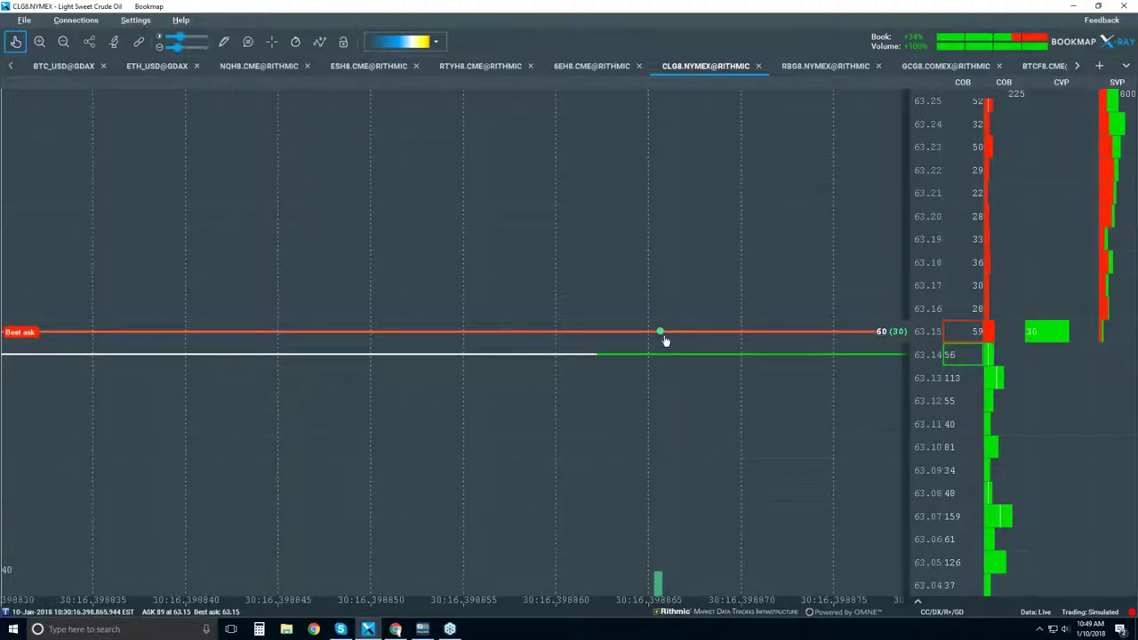
right_click(1040, 284)
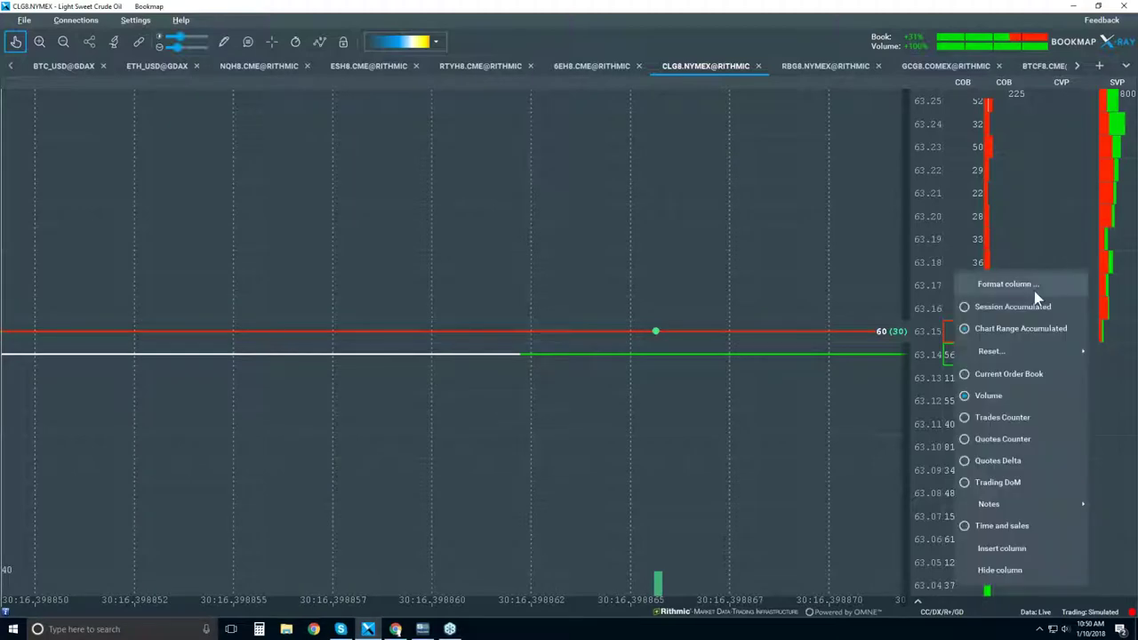
left_click(1023, 552)
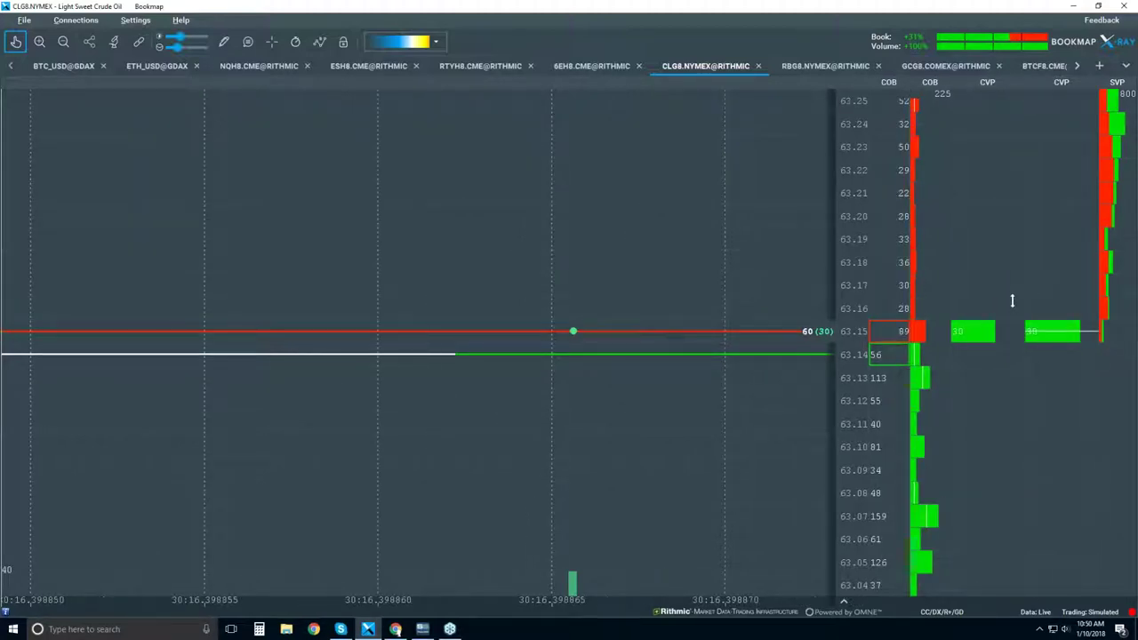
right_click(964, 282)
left_click(1019, 432)
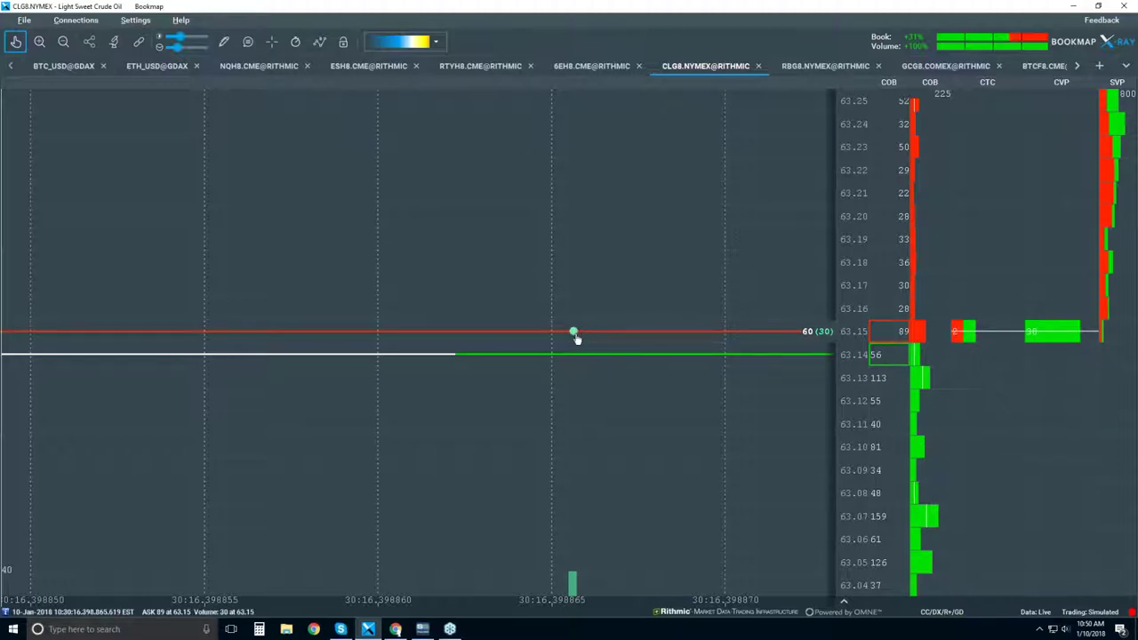
Examine the single trade dot at 63.15 around 10:30:16.398865 at sub-microsecond scale, comparing its trade count and volume
scroll(574, 349, "up", 5)
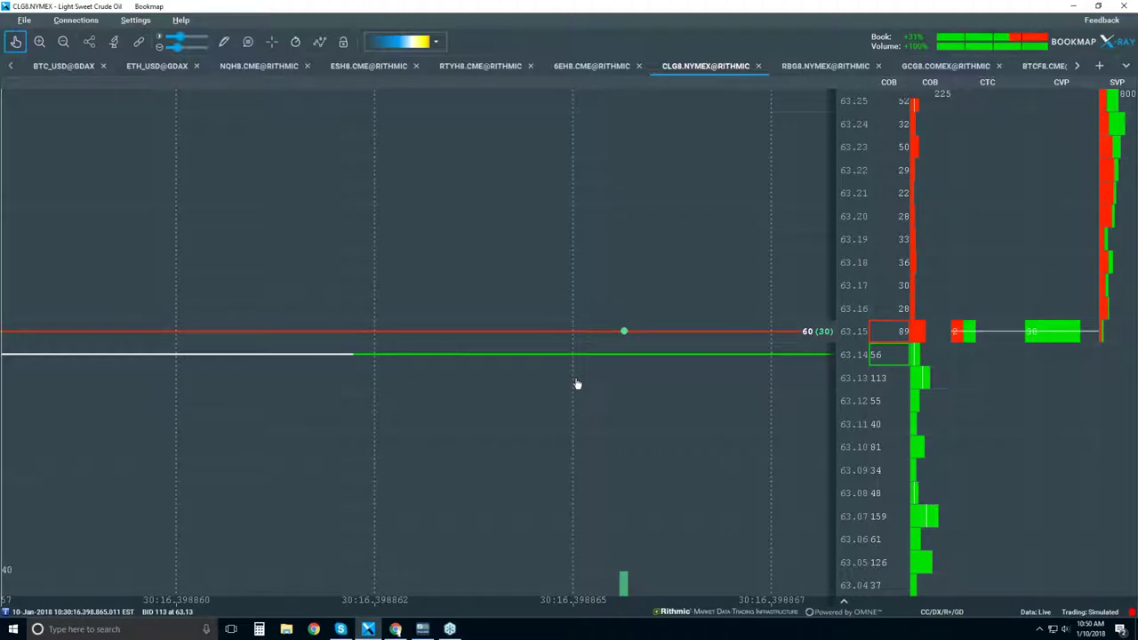
scroll(596, 353, "up", 2)
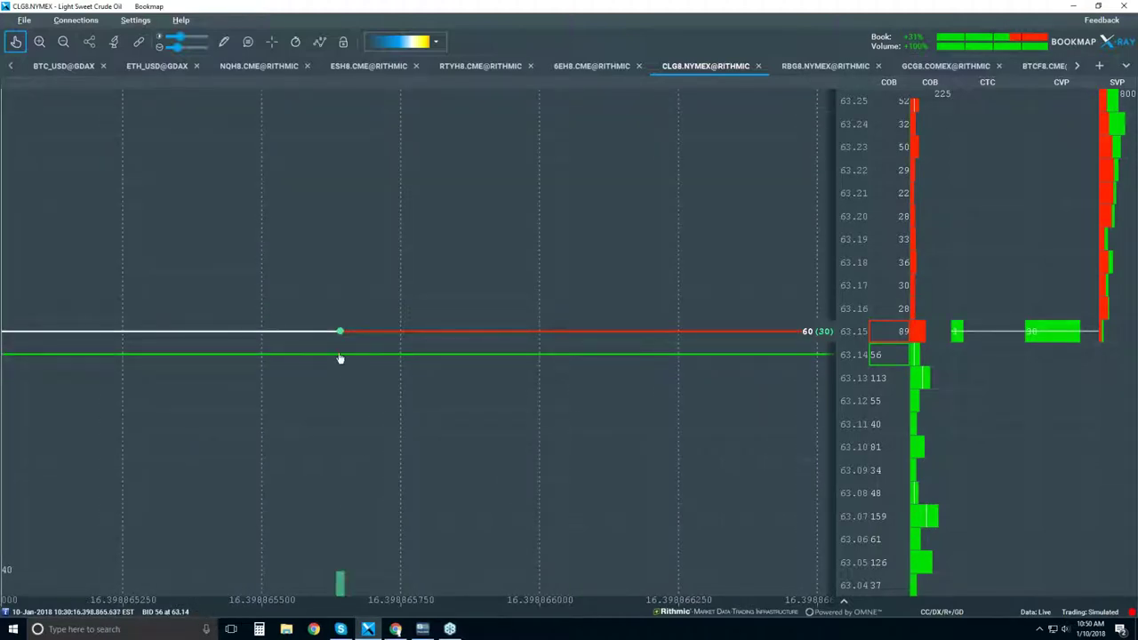
scroll(342, 348, "up", 1)
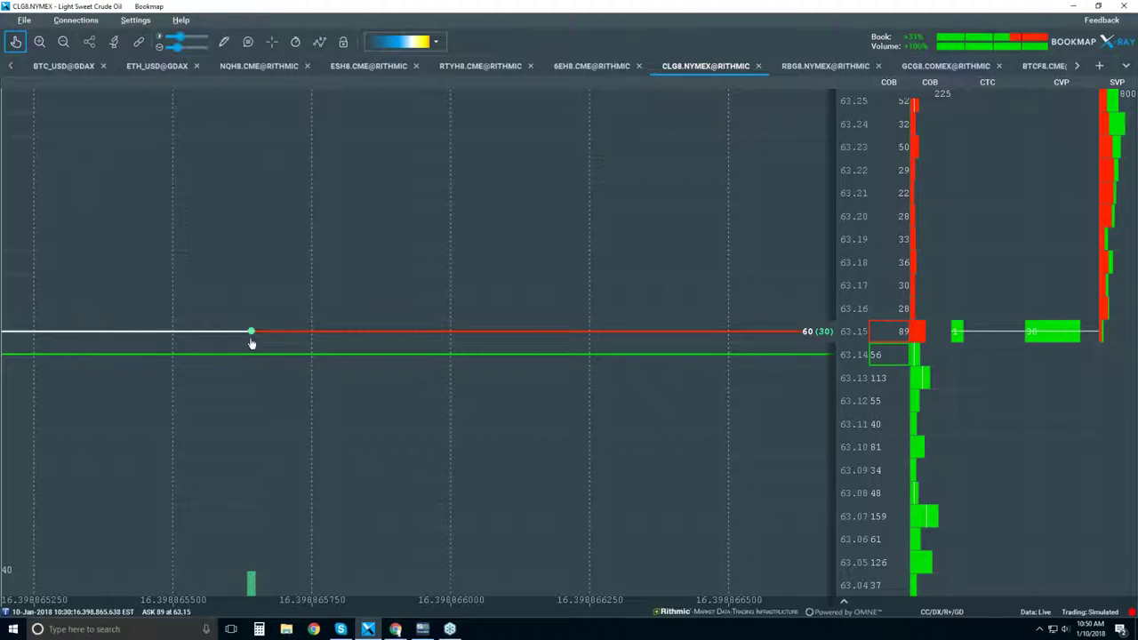
left_click_drag(252, 344, 582, 299)
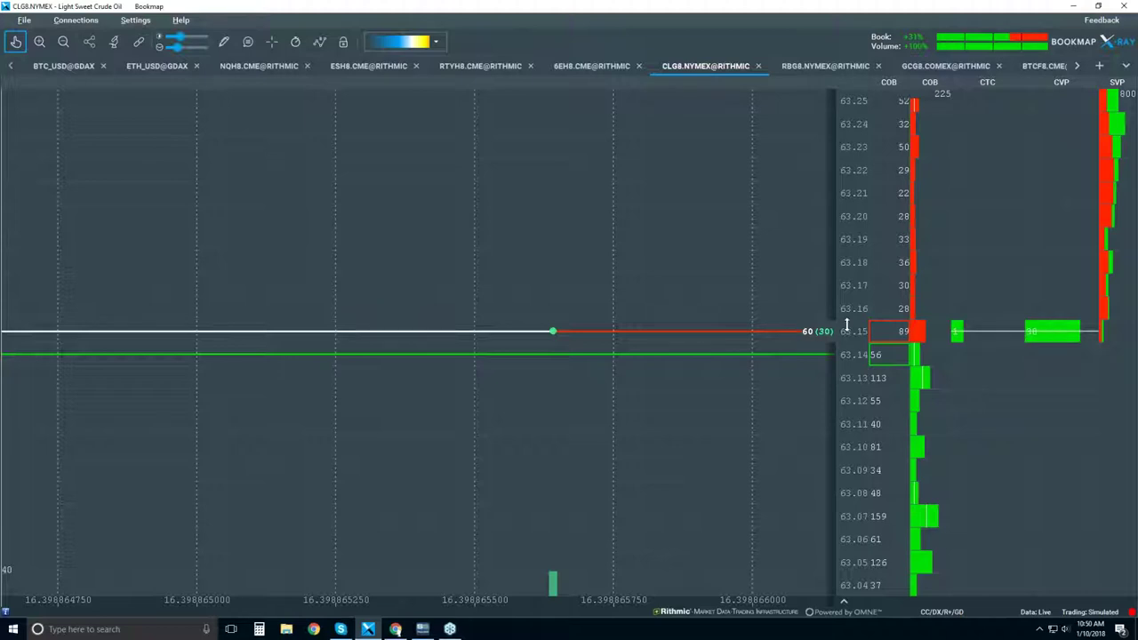
scroll(617, 310, "down", 3)
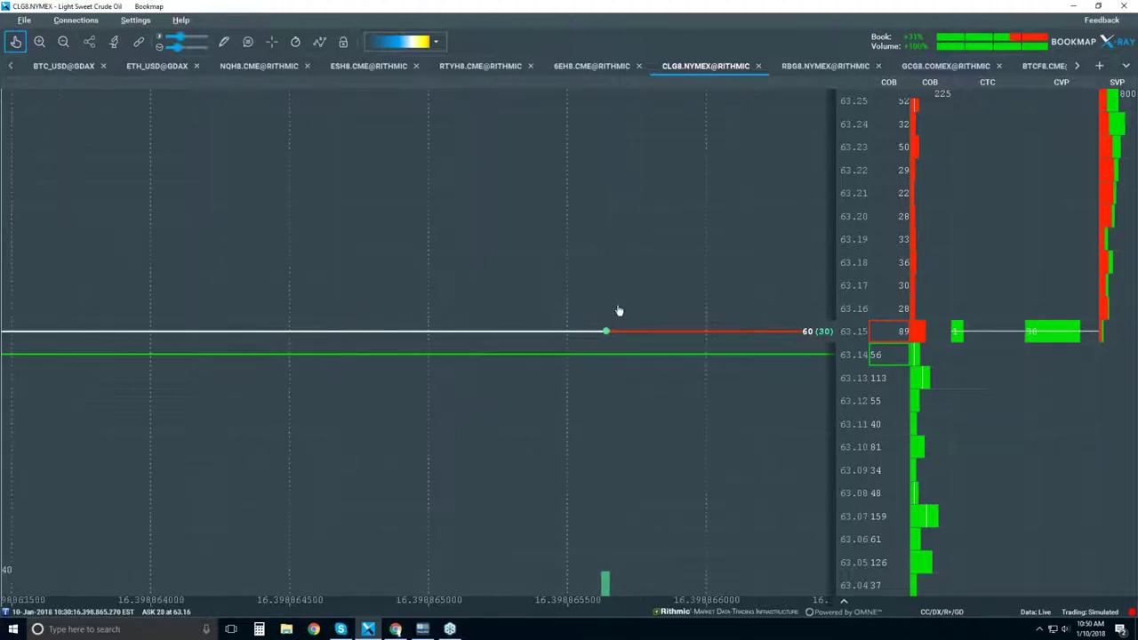
scroll(619, 311, "down", 2)
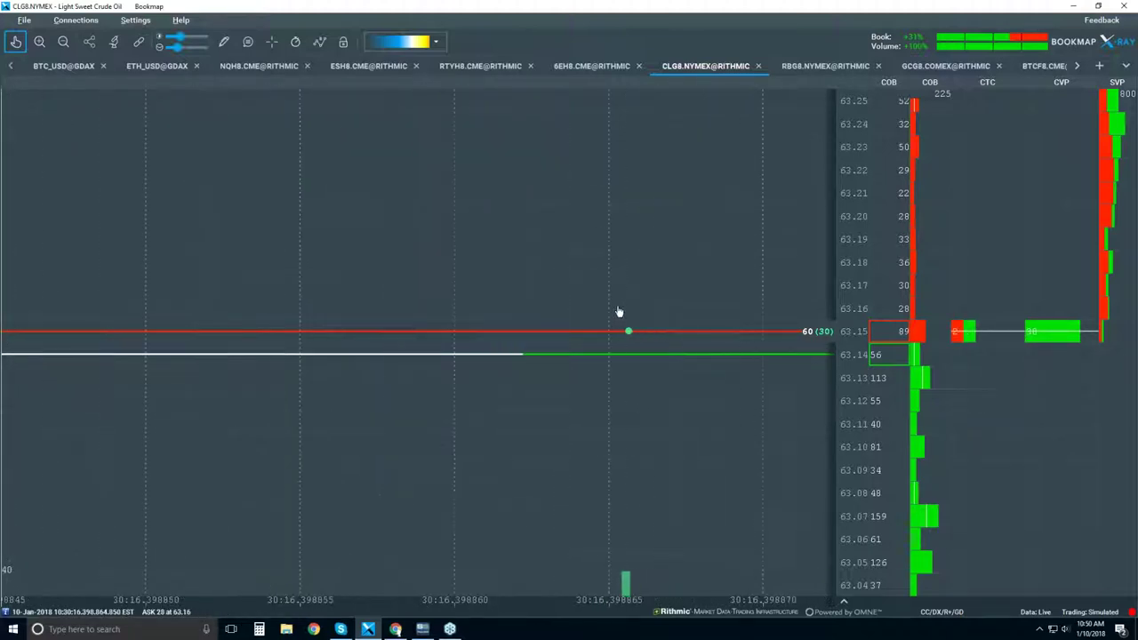
scroll(618, 311, "down", 2)
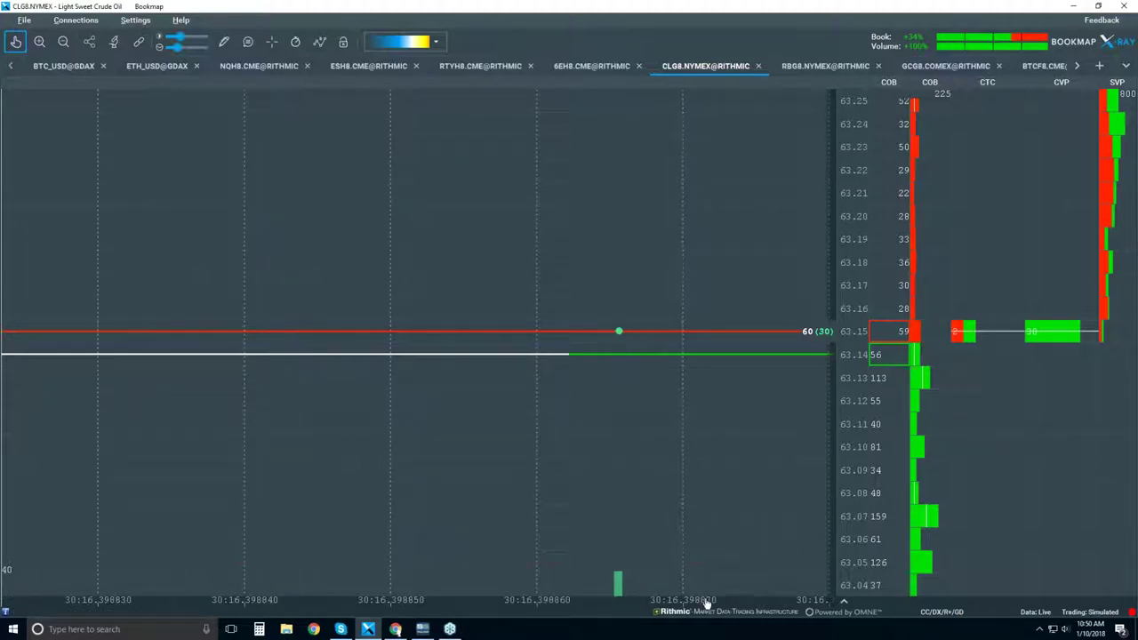
scroll(614, 325, "down", 2)
scroll(613, 327, "down", 5)
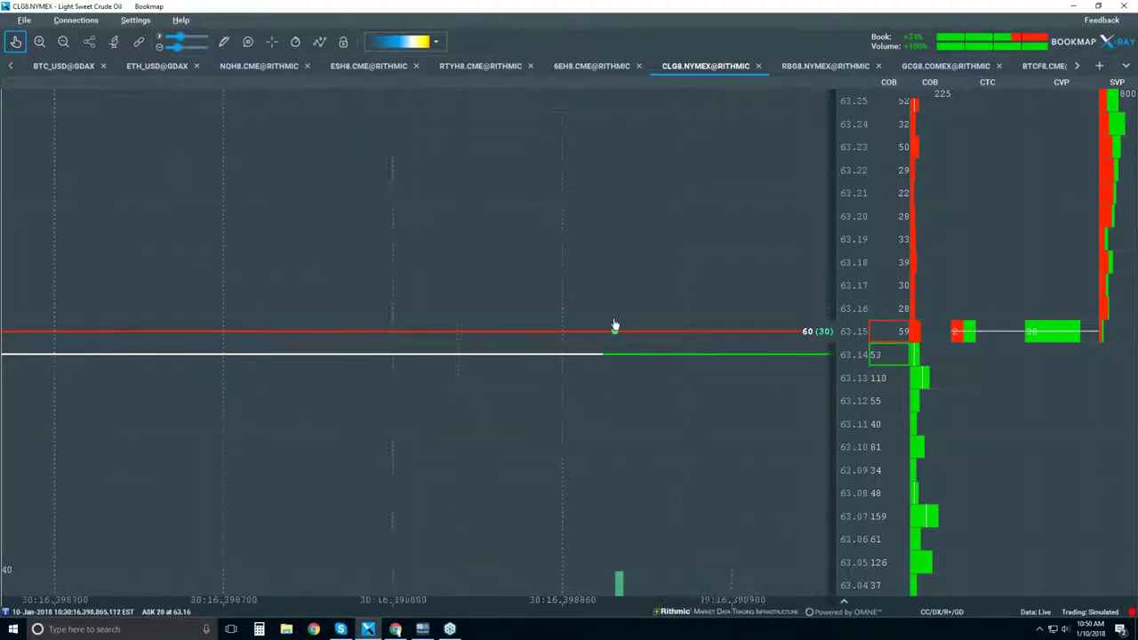
Examine the bid, ask and trade dots around 10:30:16.4, widening the range to the whole sell-off after 10:30:00
scroll(612, 332, "down", 3)
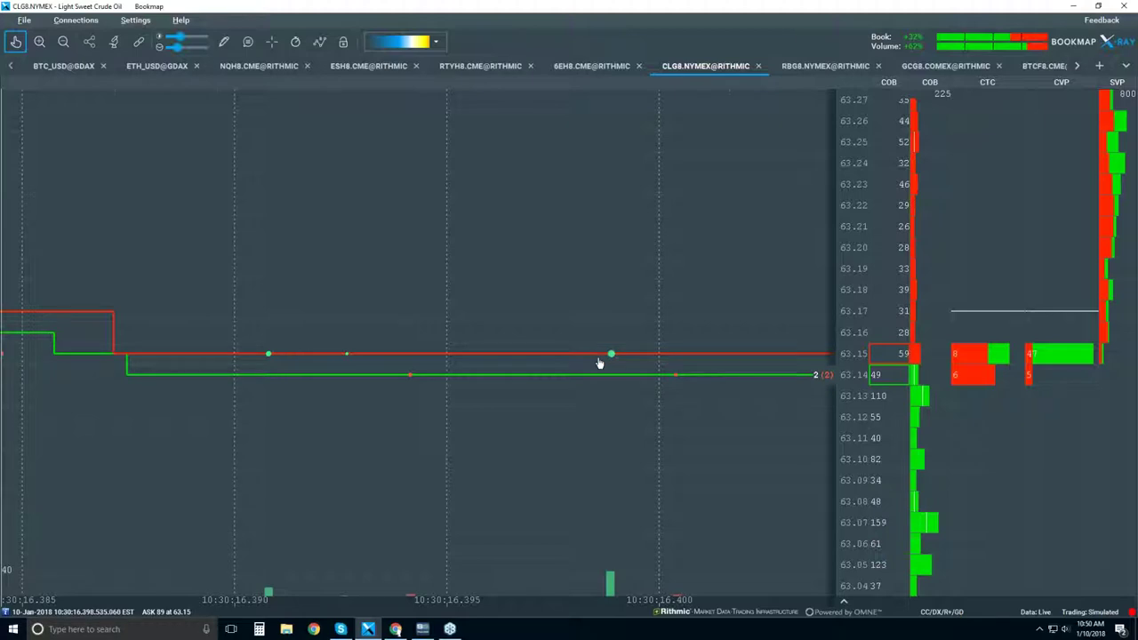
scroll(599, 361, "down", 5)
scroll(599, 361, "down", 3)
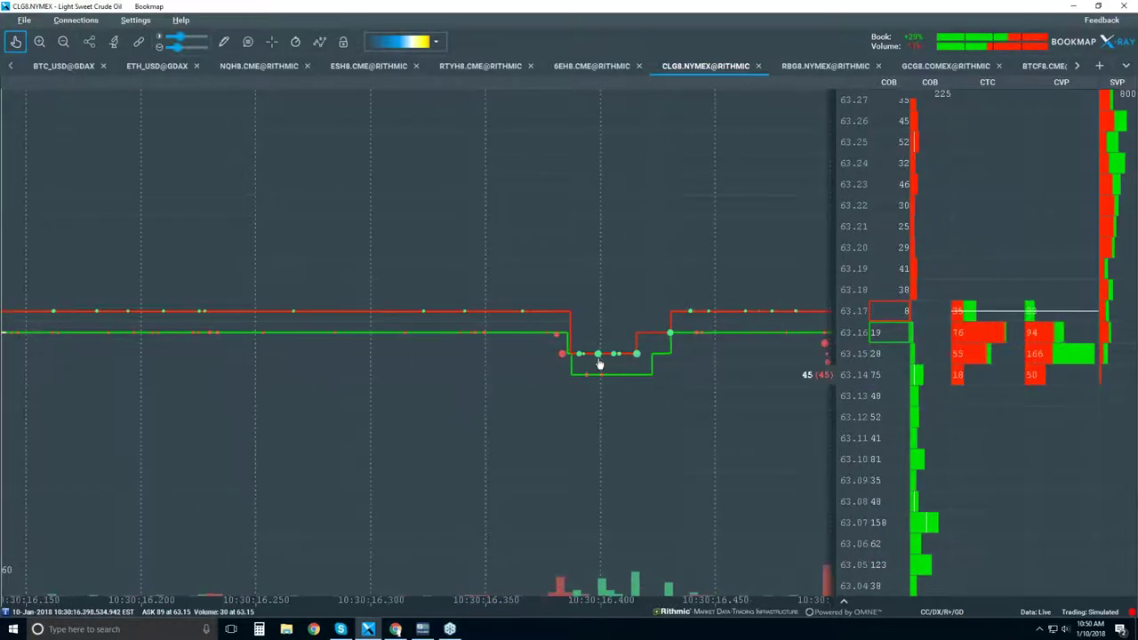
scroll(599, 363, "down", 2)
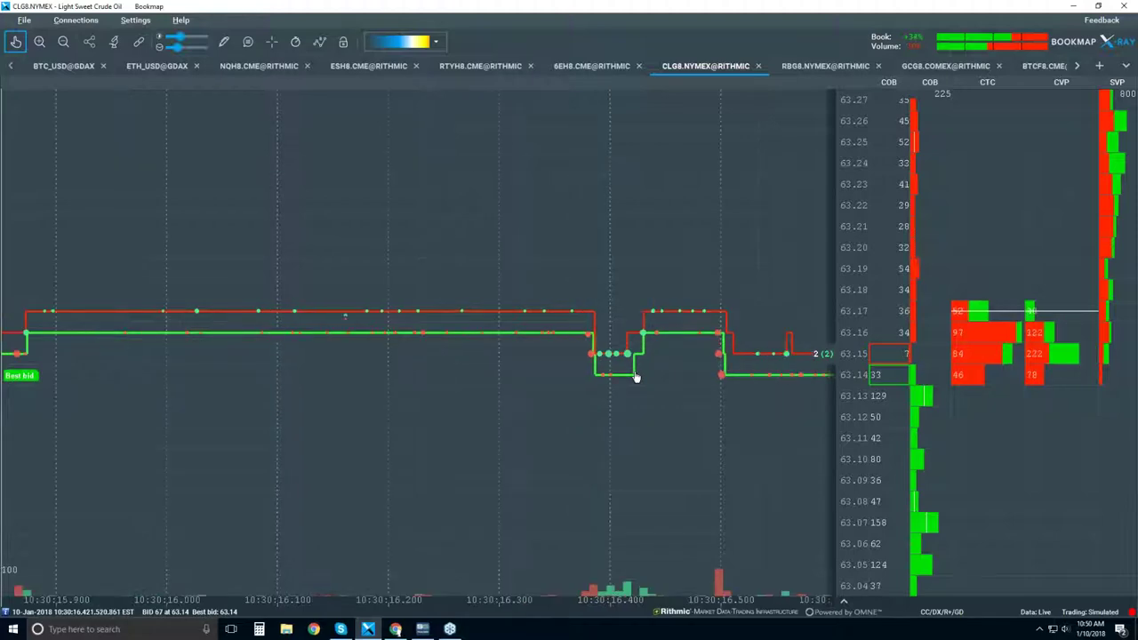
scroll(635, 376, "down", 2)
scroll(635, 376, "down", 4)
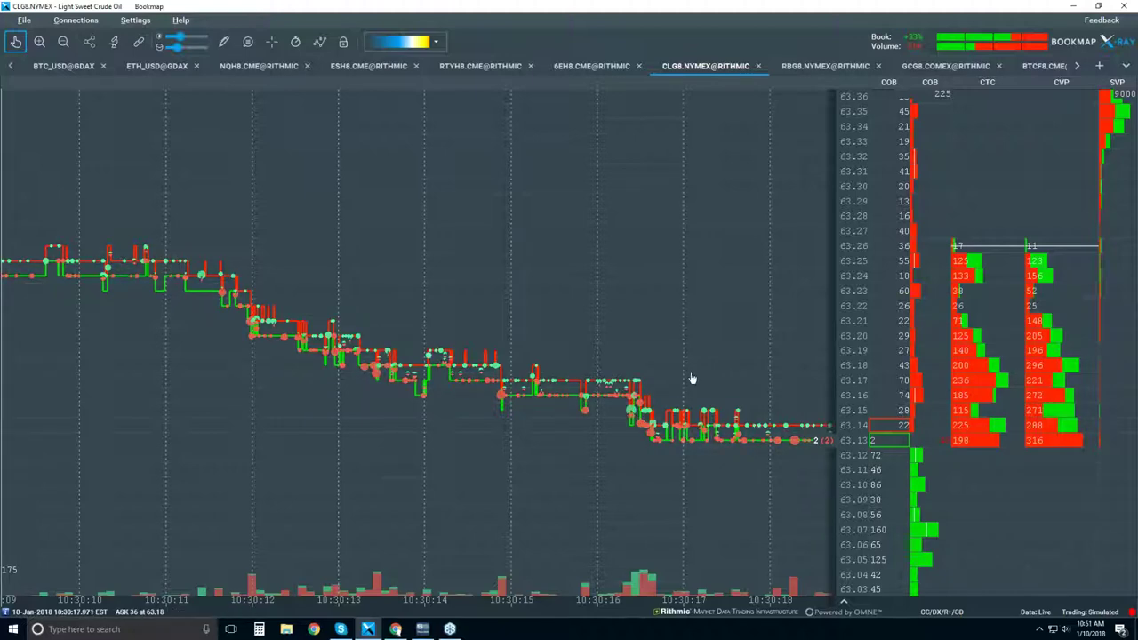
scroll(693, 379, "down", 2)
scroll(692, 379, "down", 2)
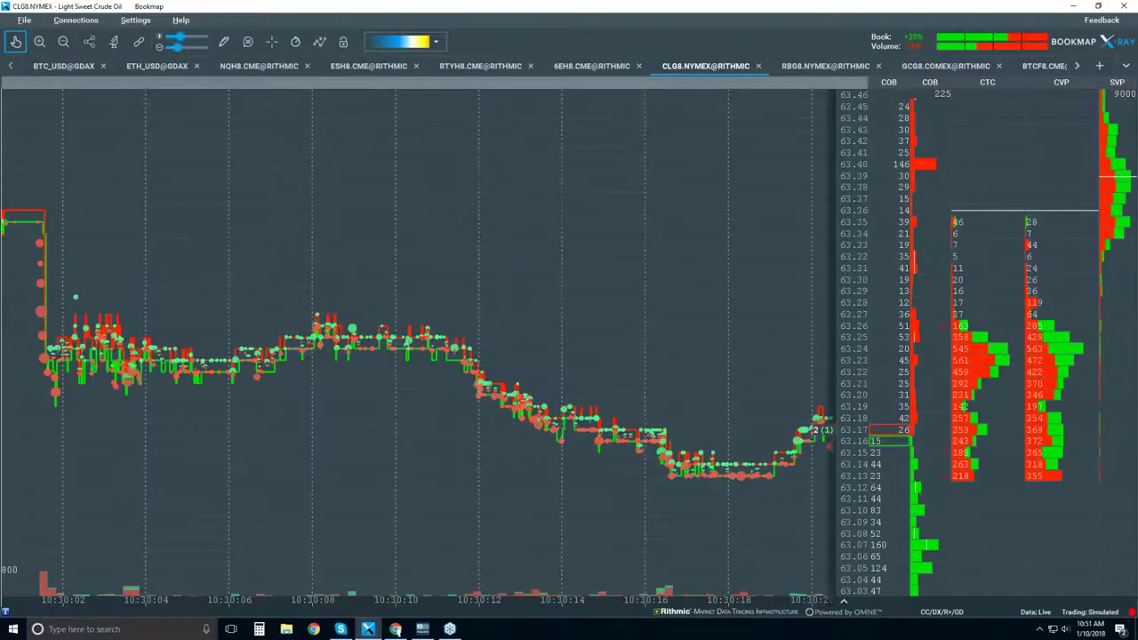
left_click_drag(632, 287, 572, 216)
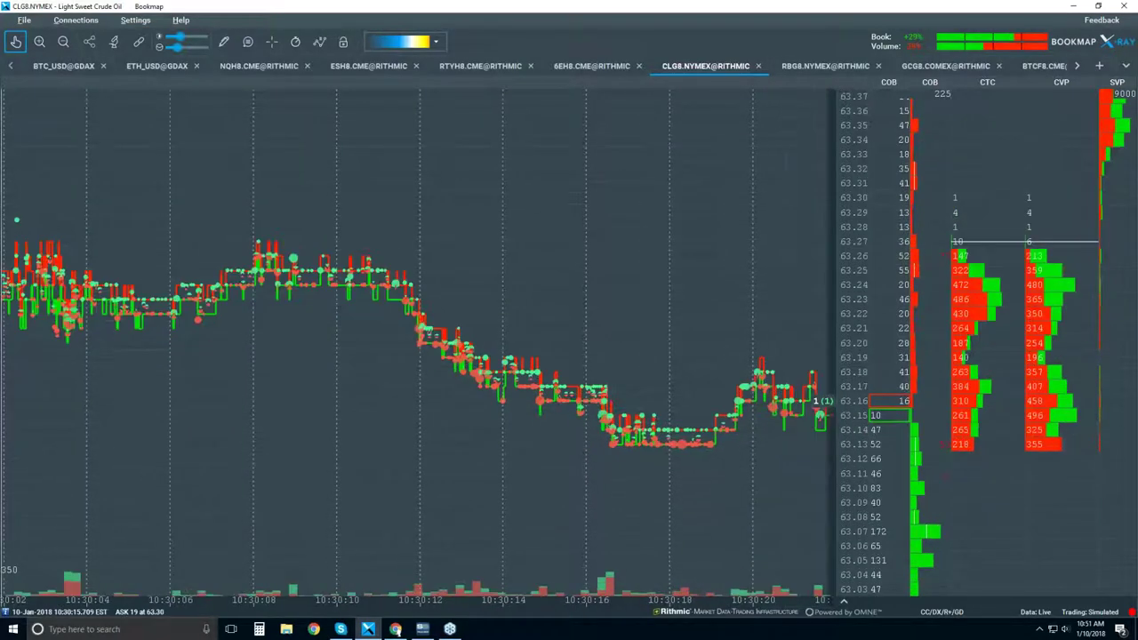
scroll(465, 247, "down", 3)
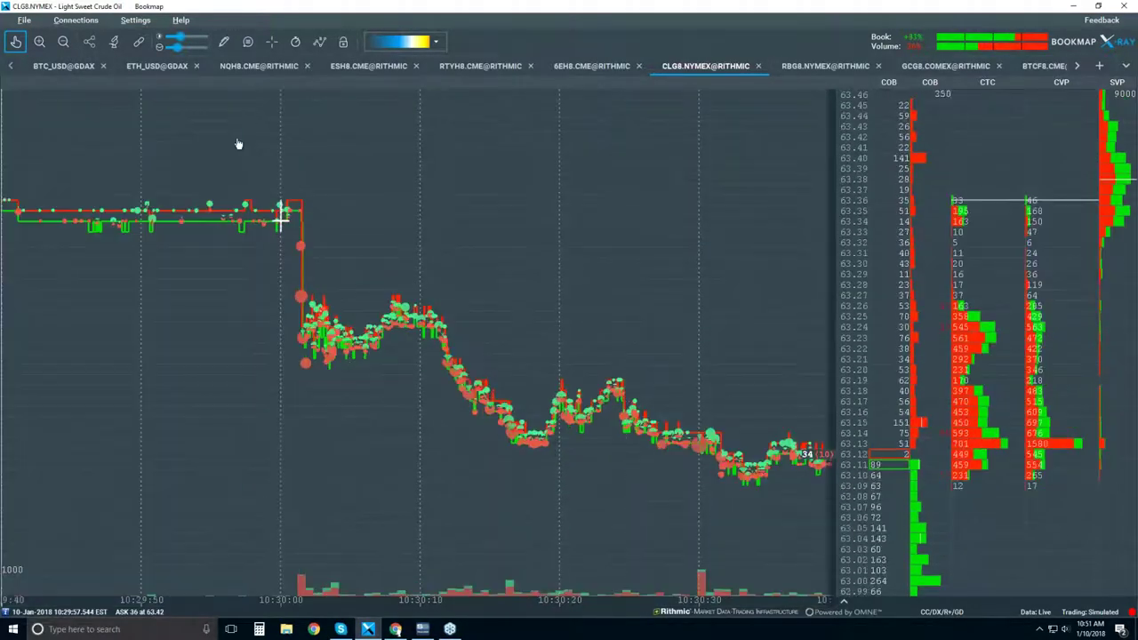
Return the crude oil chart to the live market and turn on the Heatmap
left_click(15, 42)
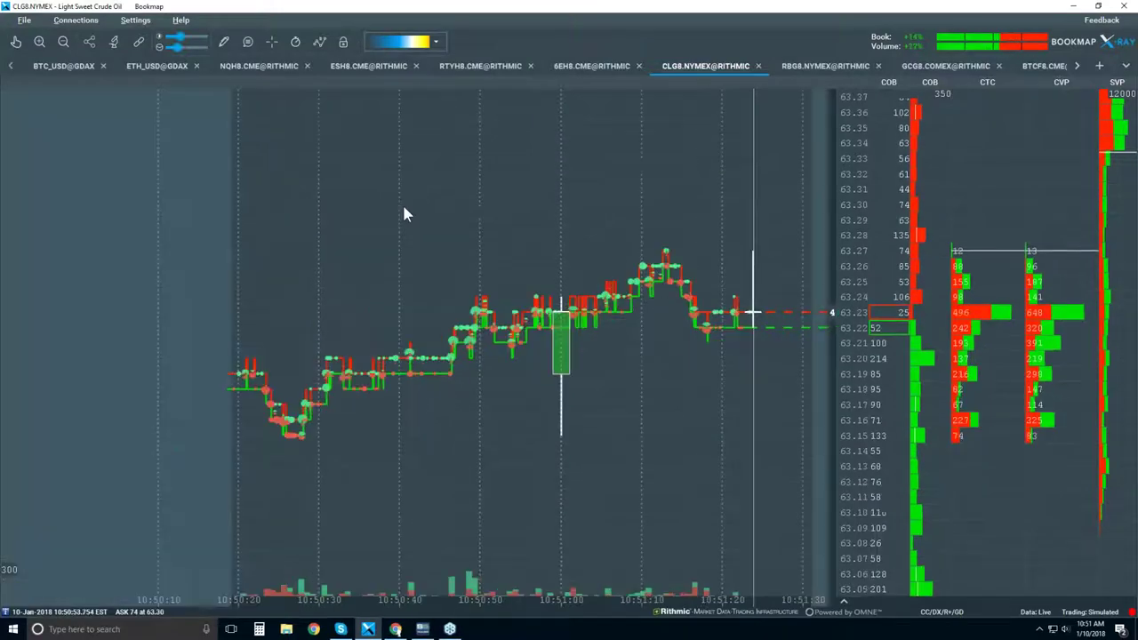
scroll(405, 214, "down", 1)
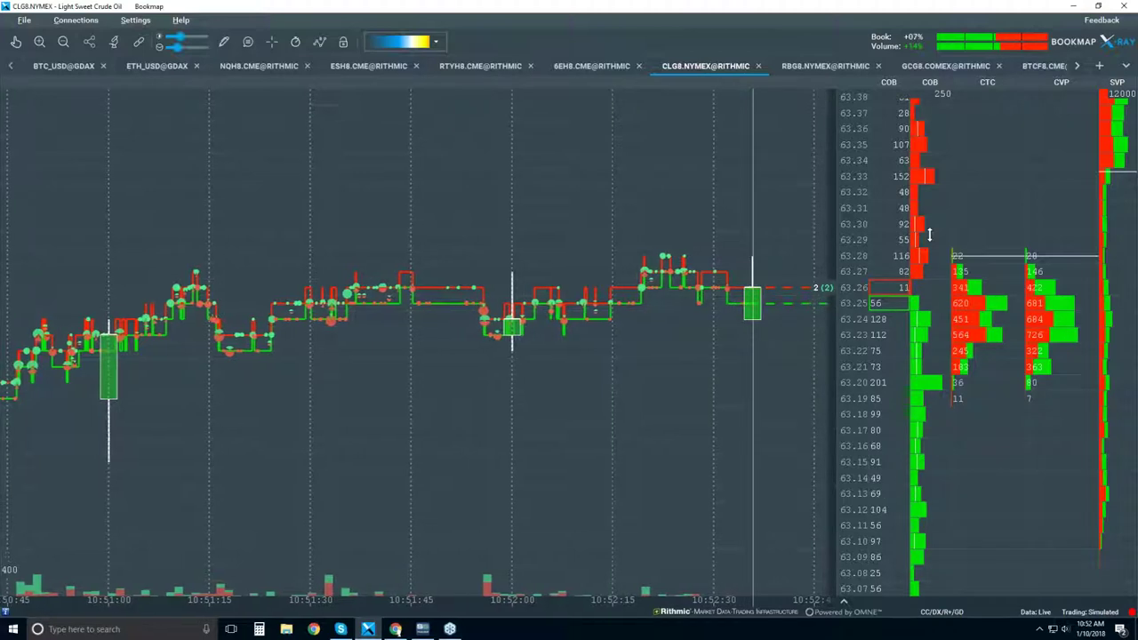
left_click(320, 42)
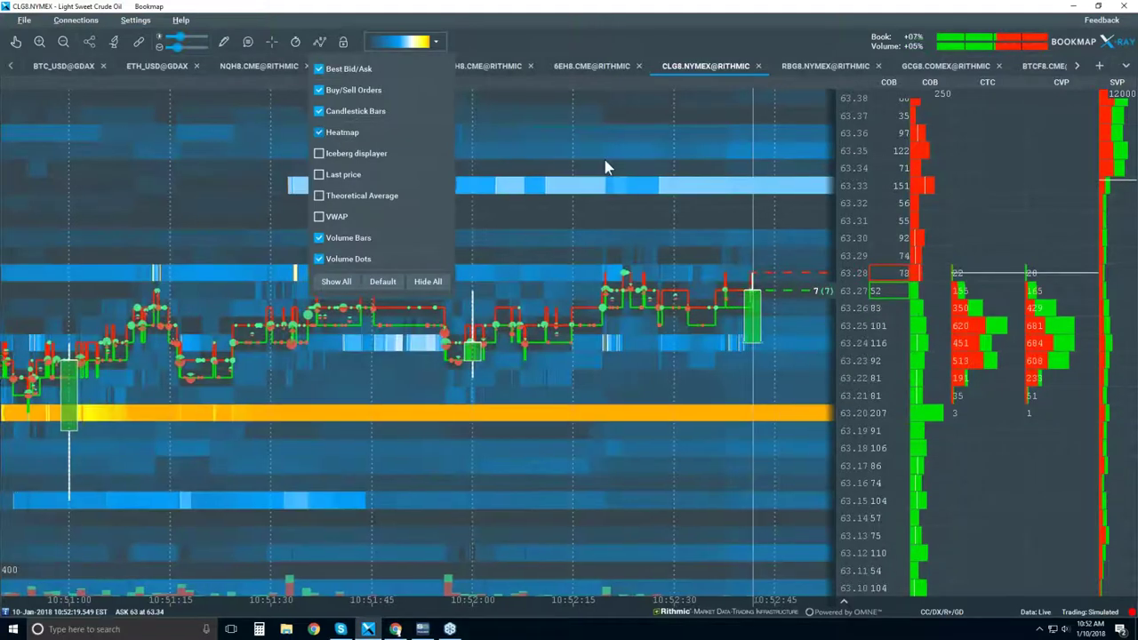
left_click(598, 159)
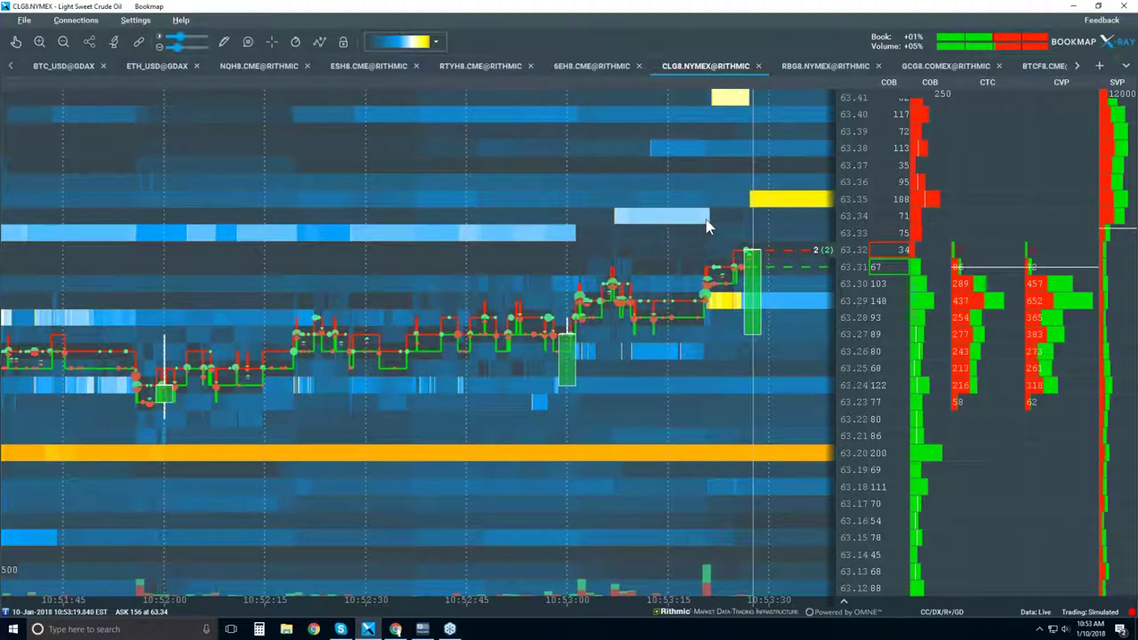
Examine the heatmap's resting liquidity against the candles and volume dots, from the live price at 10:53 back to about 10:20
scroll(681, 231, "down", 2)
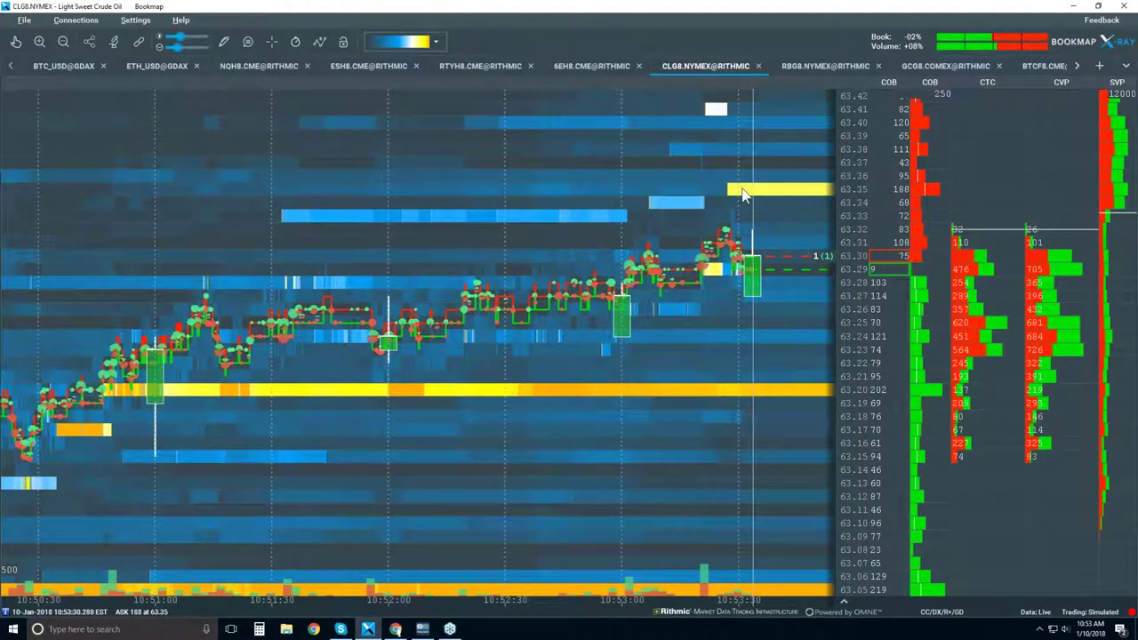
scroll(700, 266, "down", 2)
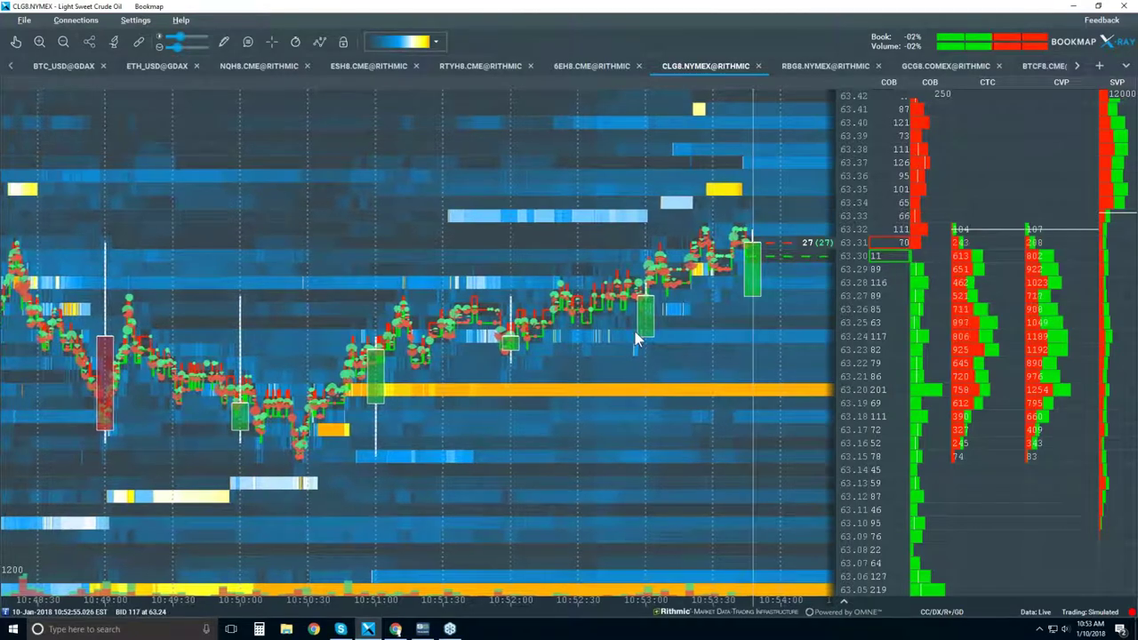
scroll(636, 336, "down", 3)
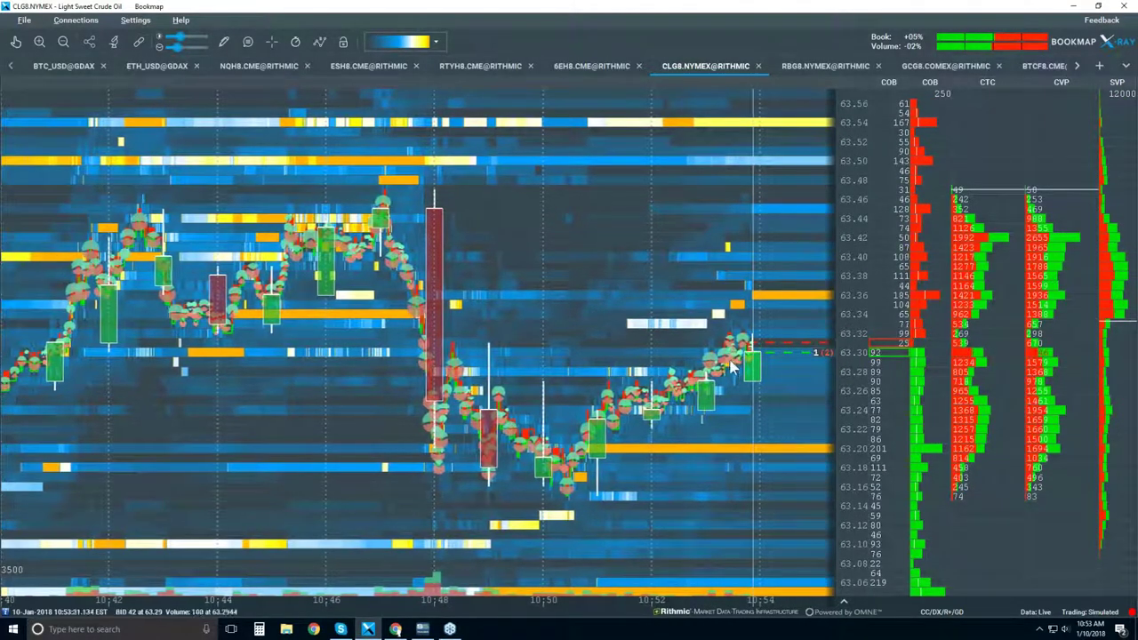
scroll(736, 344, "up", 2)
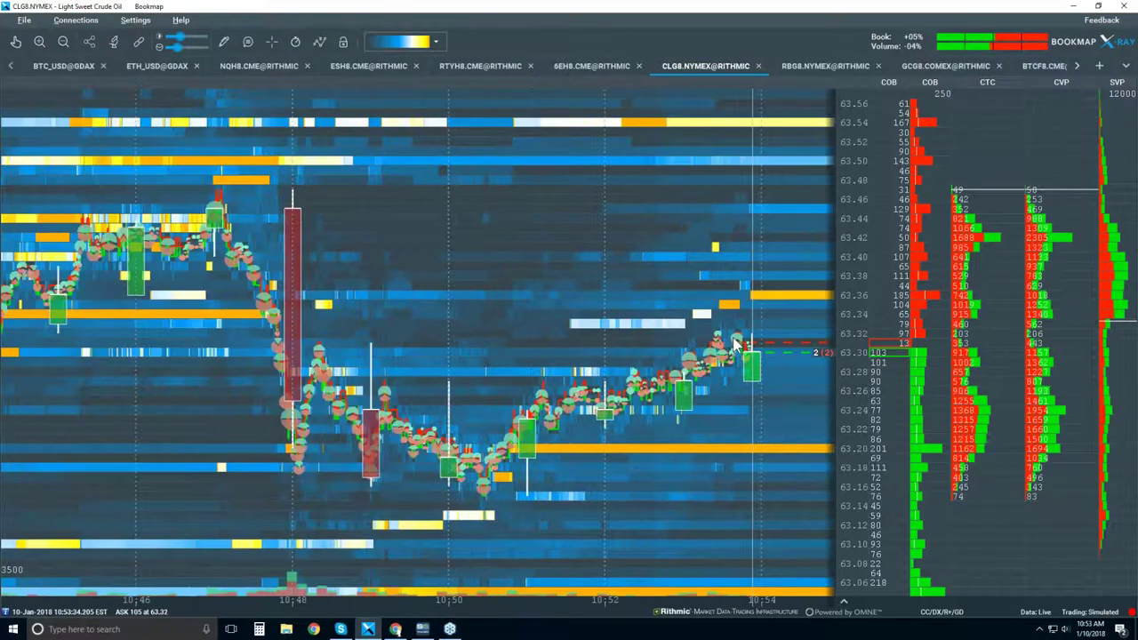
scroll(736, 344, "up", 2)
scroll(732, 347, "up", 1)
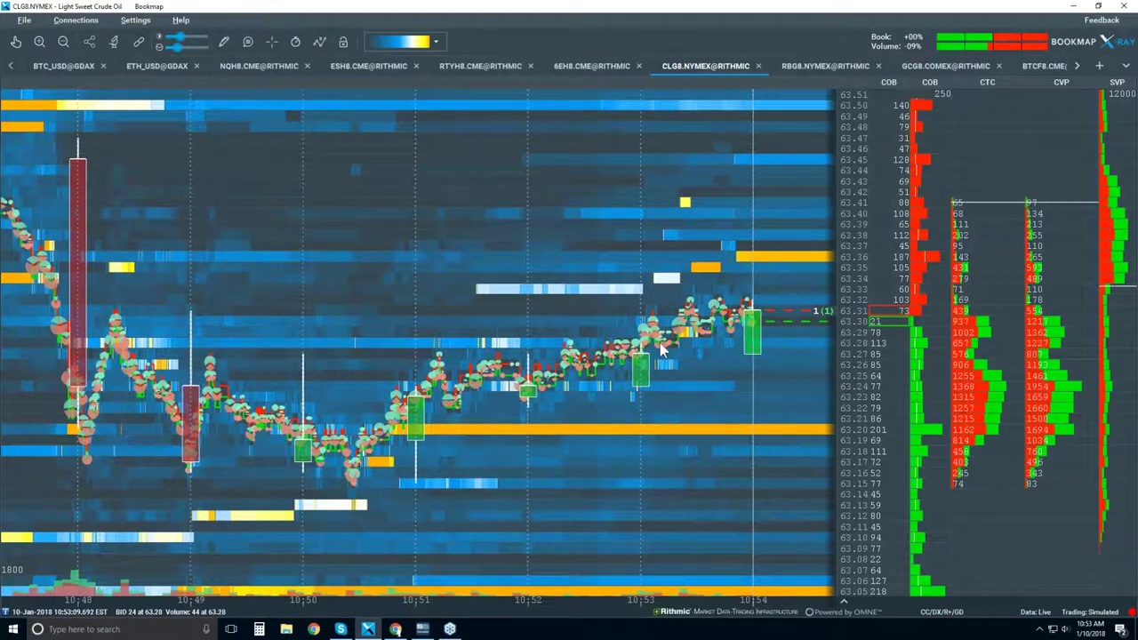
scroll(660, 351, "down", 3)
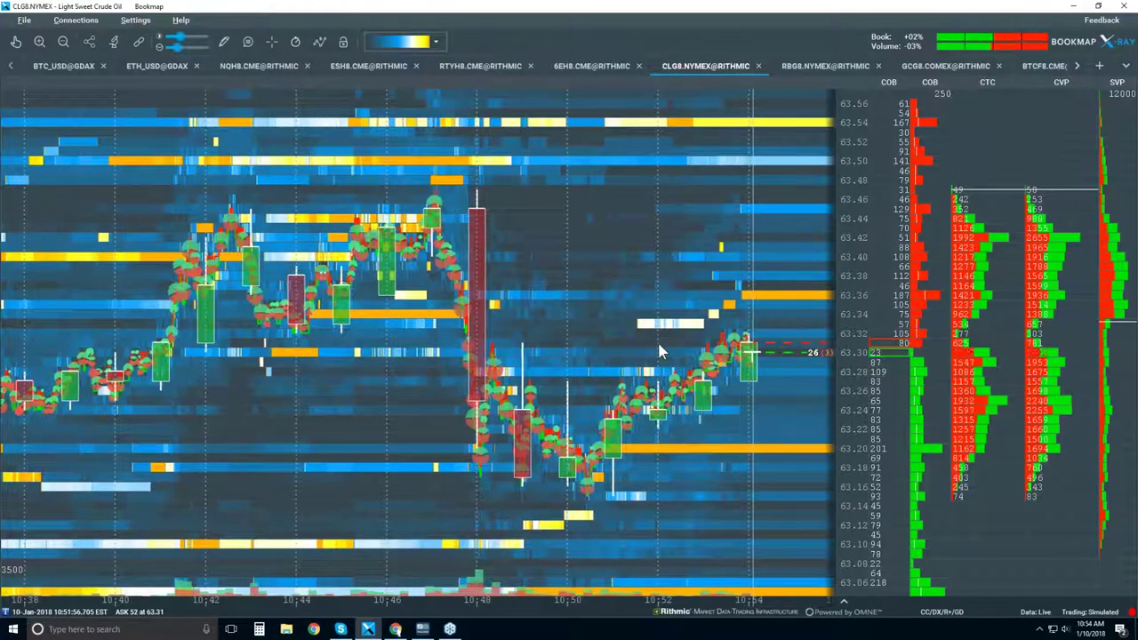
scroll(660, 352, "down", 3)
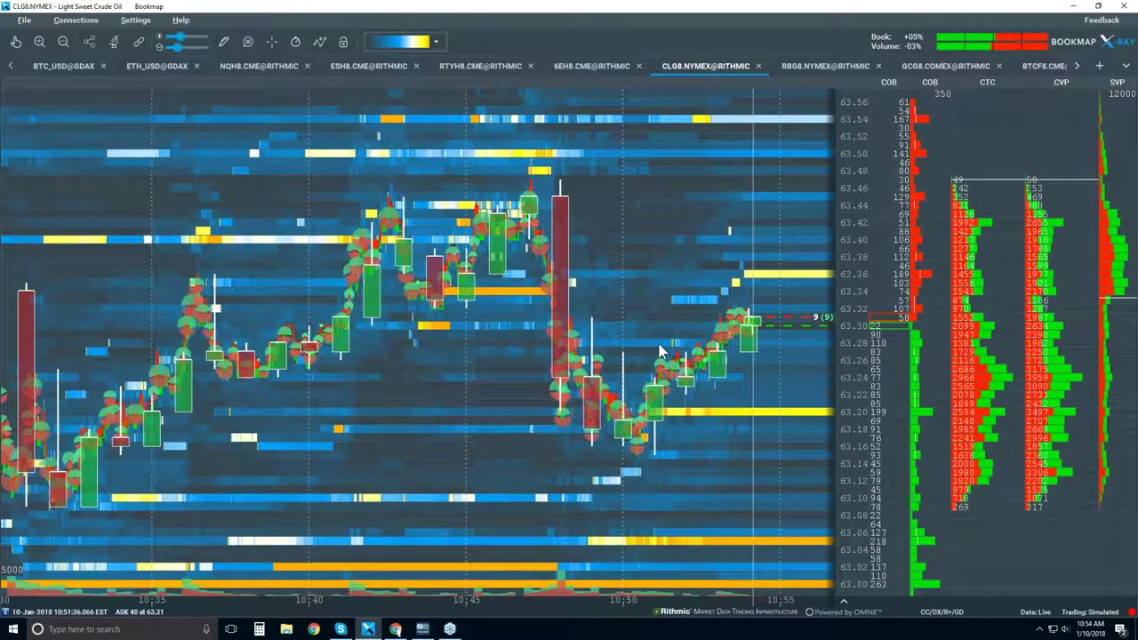
scroll(659, 352, "down", 3)
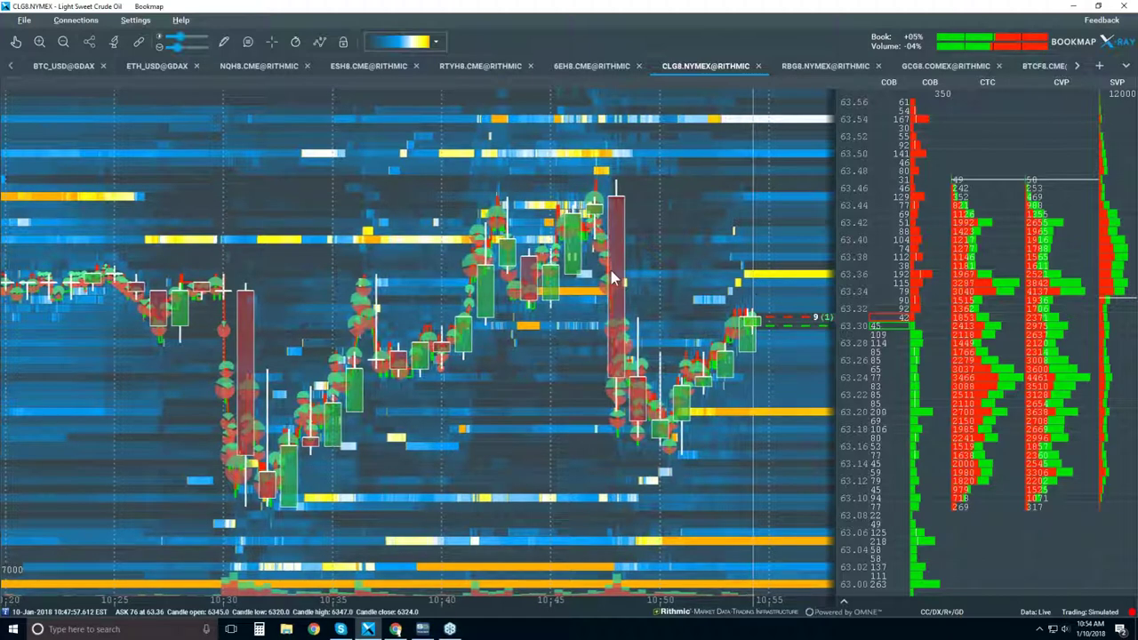
Hide the Candlestick Bars so the chart keeps the heatmap, bid/ask lines and volume dots
left_click(319, 42)
left_click(330, 112)
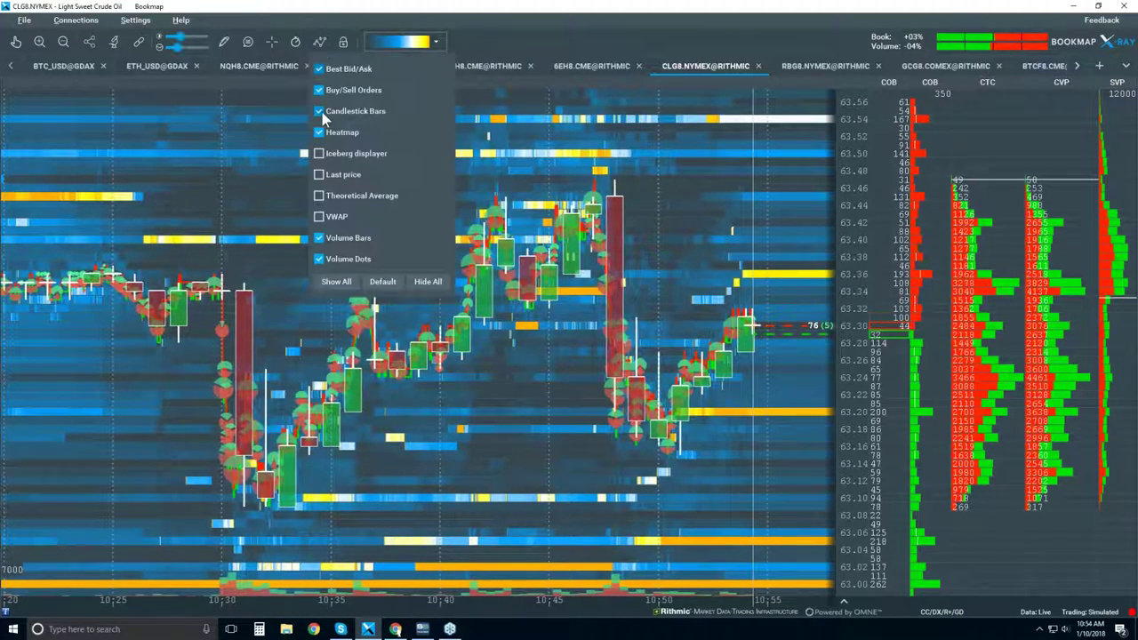
left_click(610, 160)
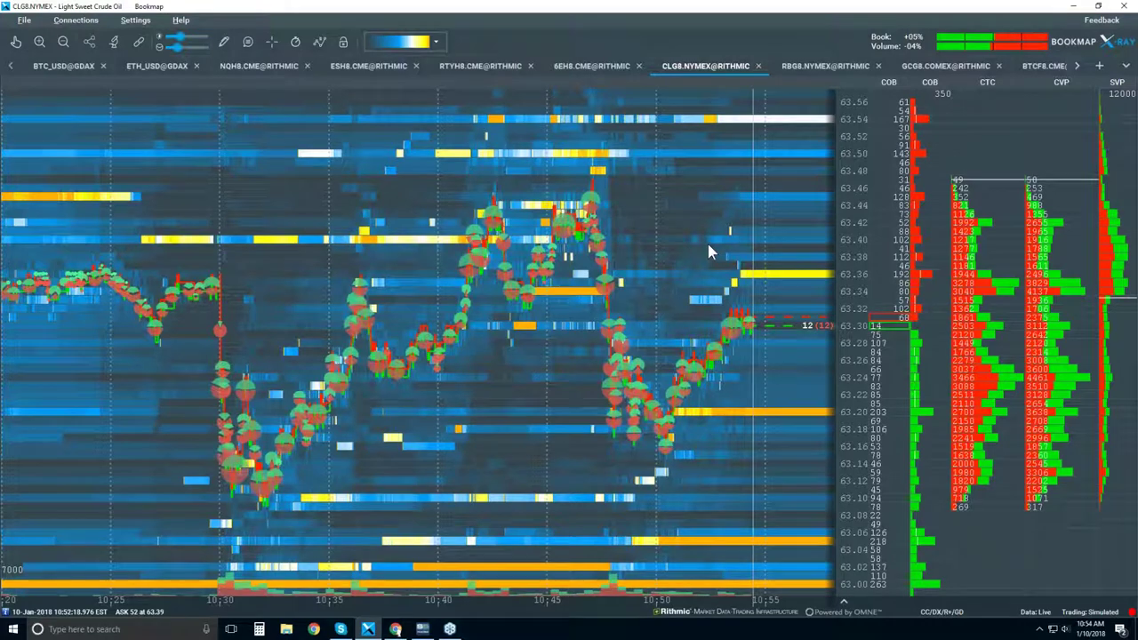
Examine how the live price and volume dots approach the resting liquidity at 63.36, narrowing the range to about 10:52 through 10:55
left_click(770, 331)
left_click(770, 331)
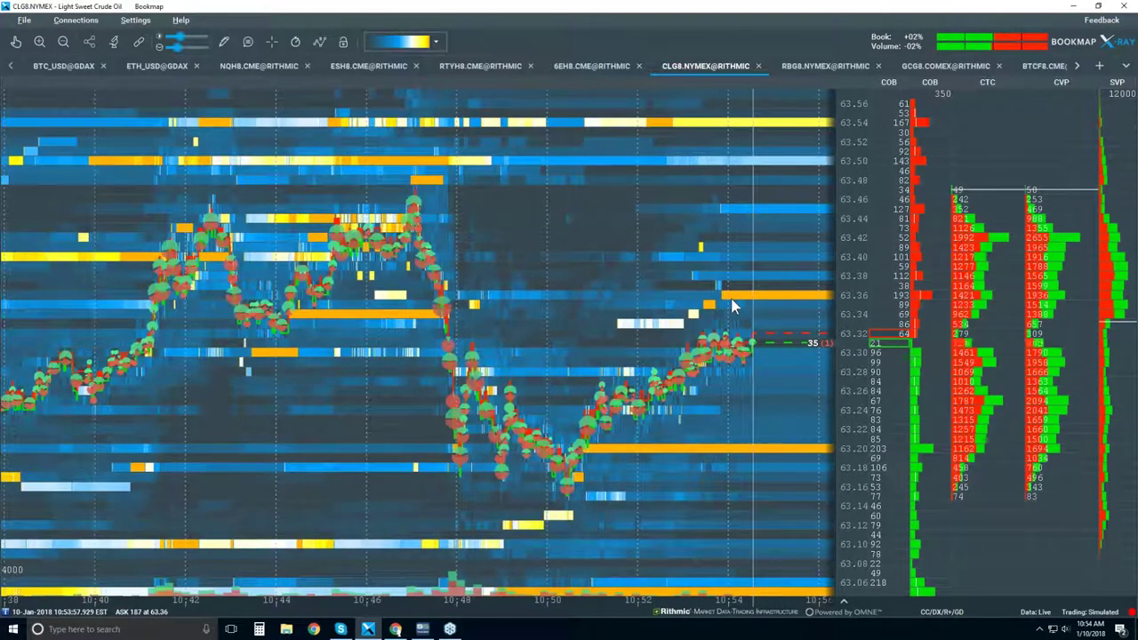
scroll(703, 307, "up", 2)
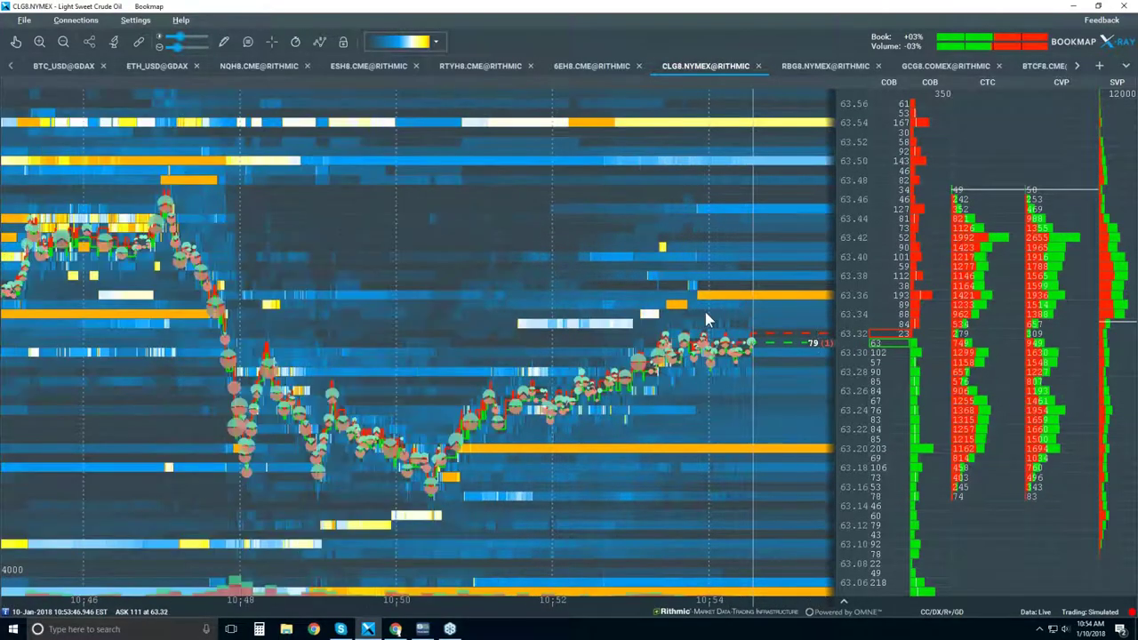
scroll(685, 315, "up", 2)
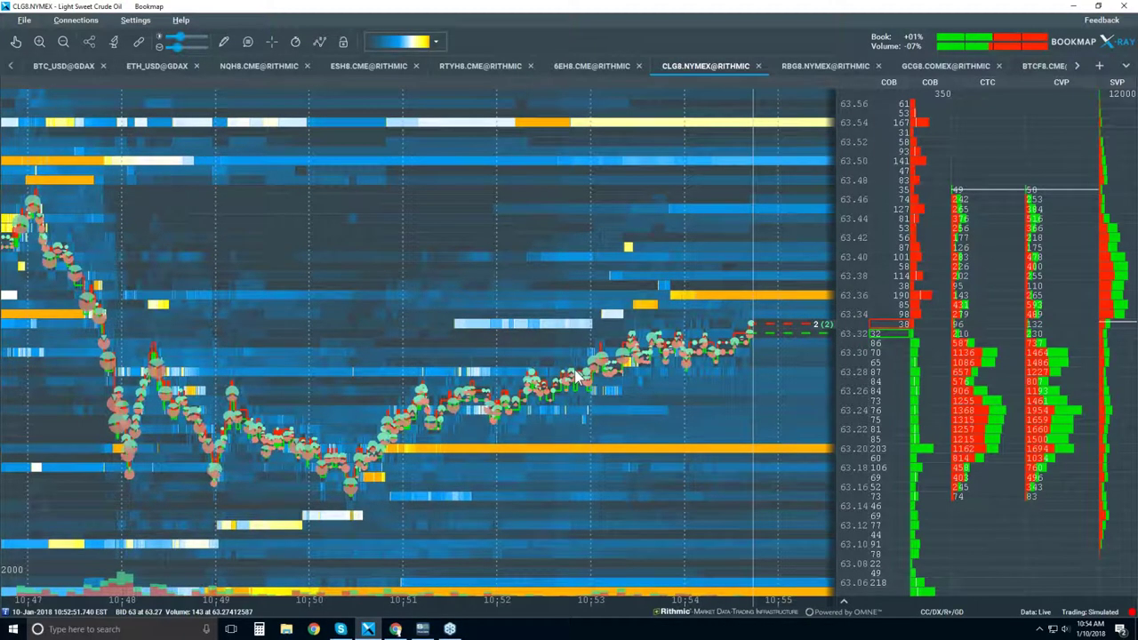
scroll(576, 373, "down", 2)
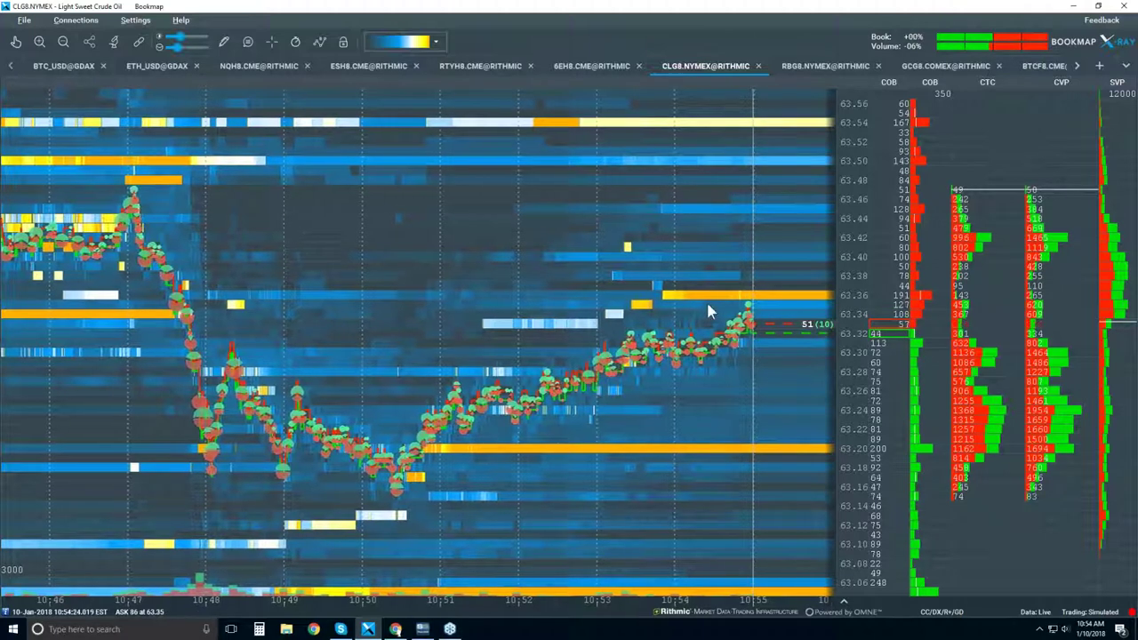
scroll(709, 312, "up", 3)
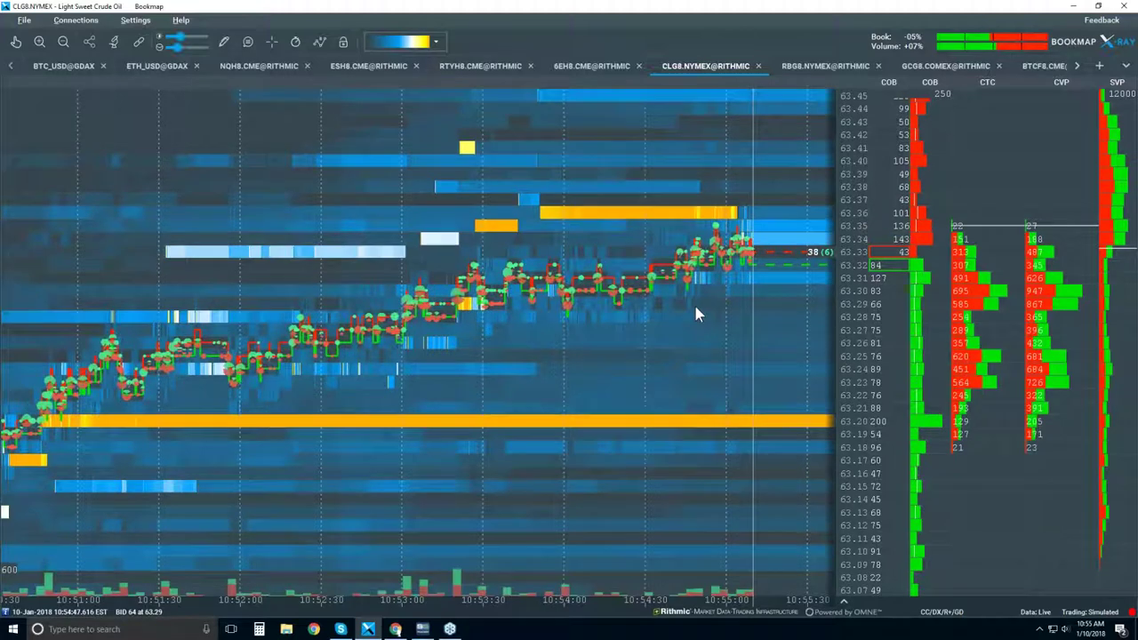
scroll(694, 302, "down", 2)
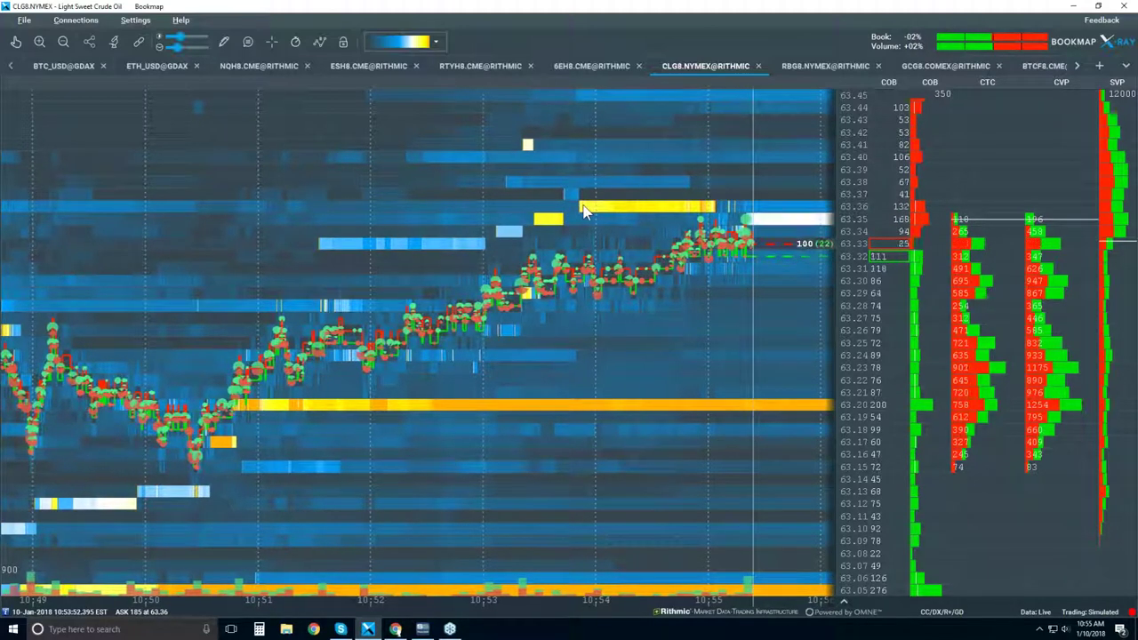
scroll(720, 218, "up", 3)
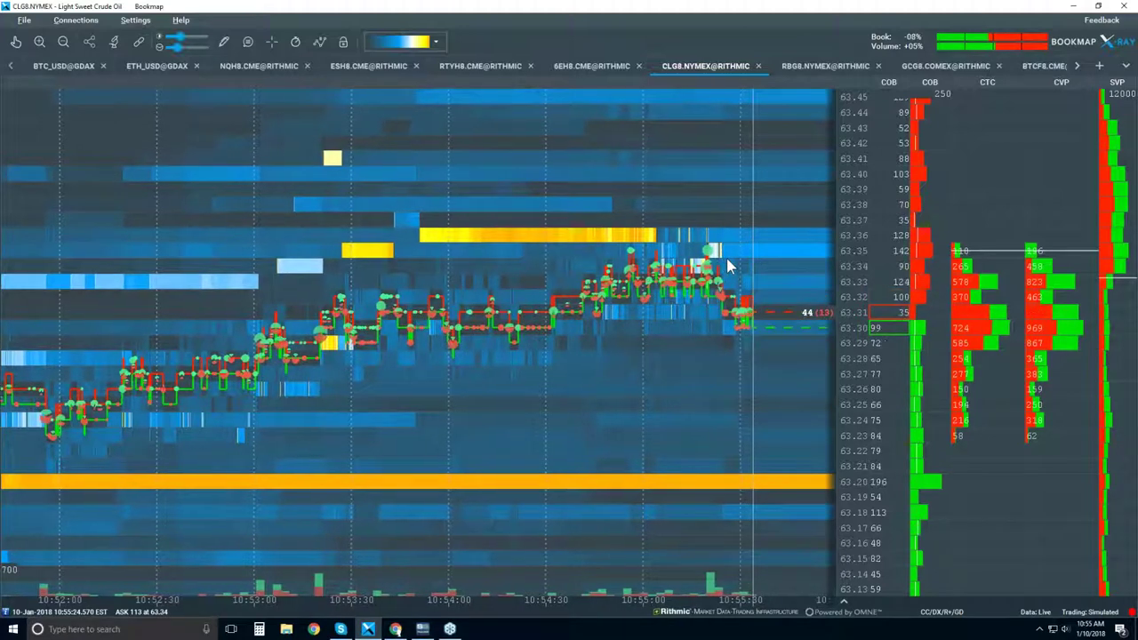
Examine the price swing around 10:55 against the liquidity bands at 63.36 and 63.20, widening the range back to about 10:42
scroll(726, 258, "down", 3)
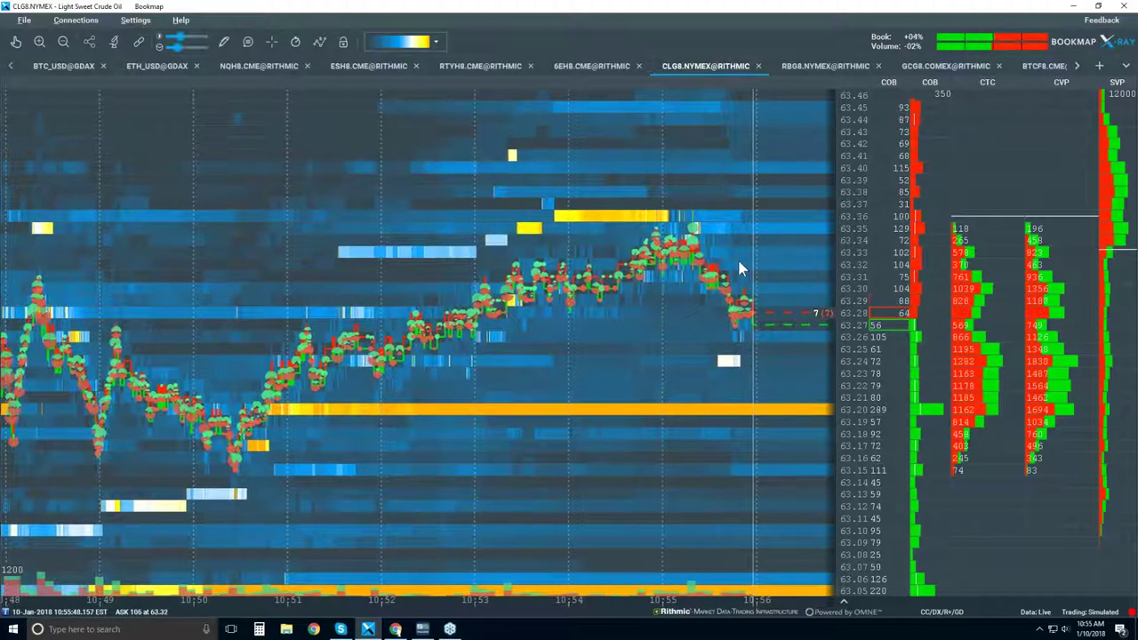
scroll(739, 263, "down", 2)
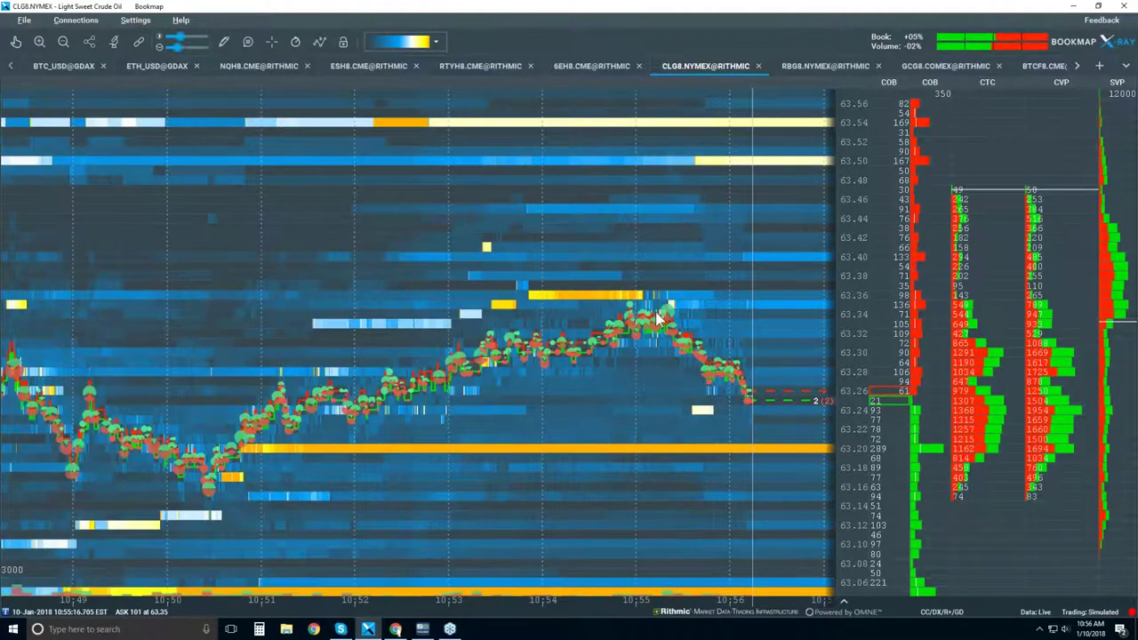
scroll(676, 302, "up", 2)
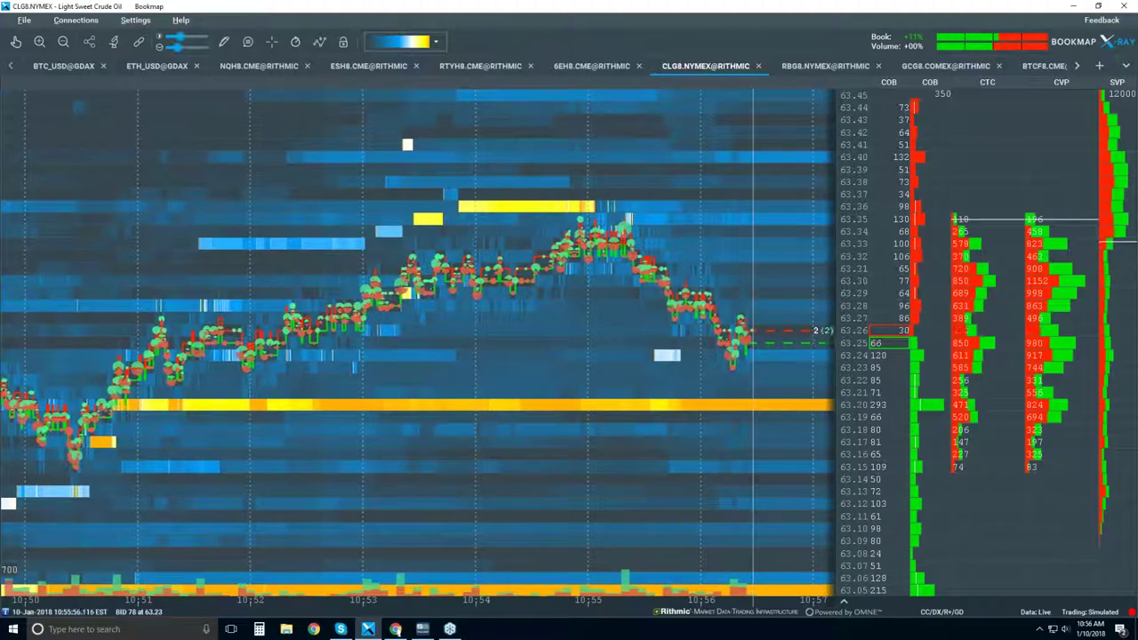
scroll(631, 375, "down", 3)
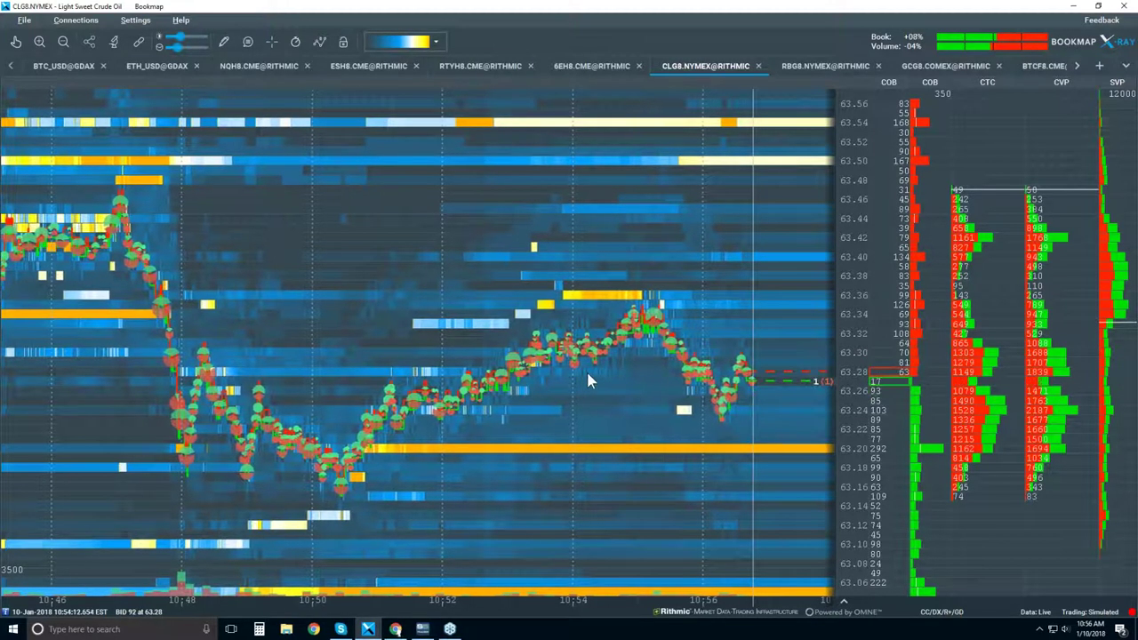
scroll(588, 380, "down", 1)
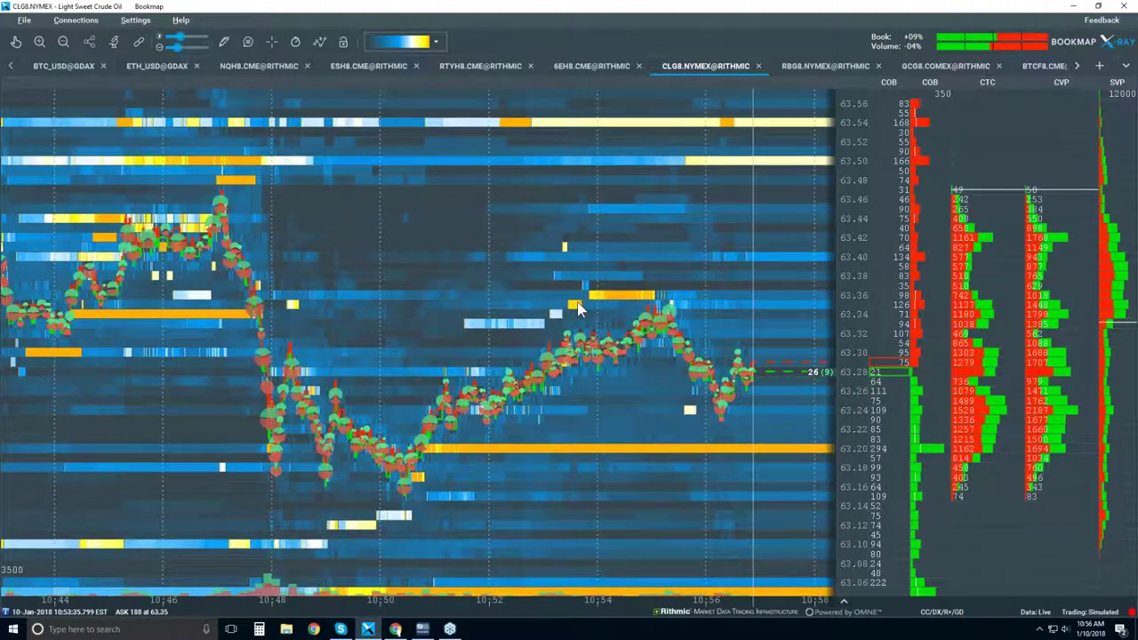
scroll(580, 310, "down", 1)
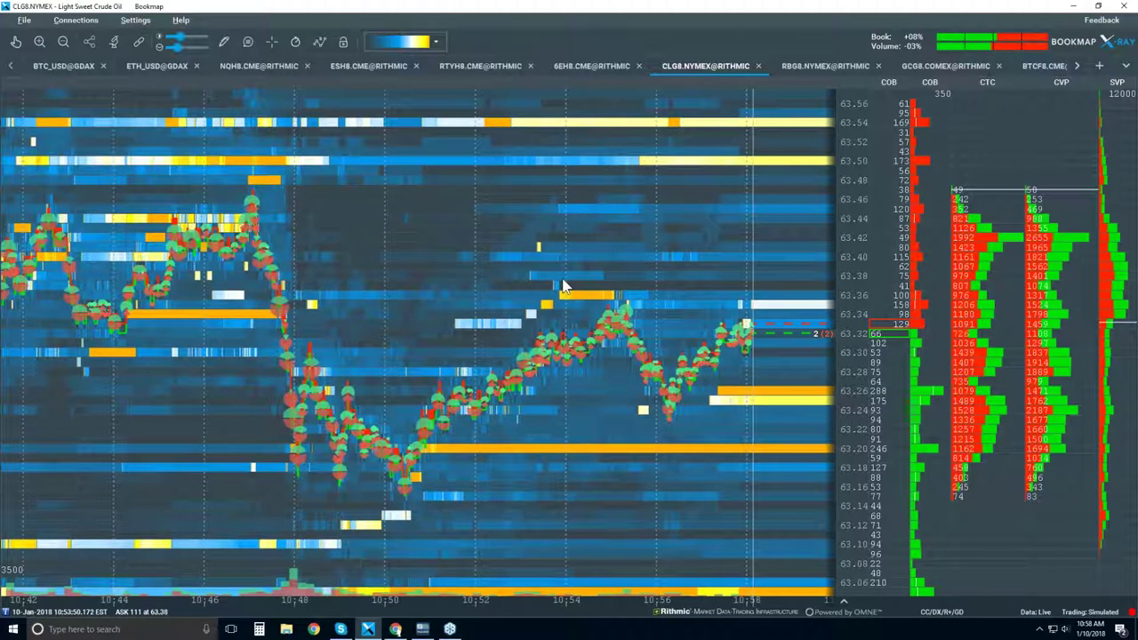
Examine the broader heatmap back to about 10:15, comparing the volume dots with the liquidity bands at 63.26 and 63.20
scroll(558, 289, "down", 3)
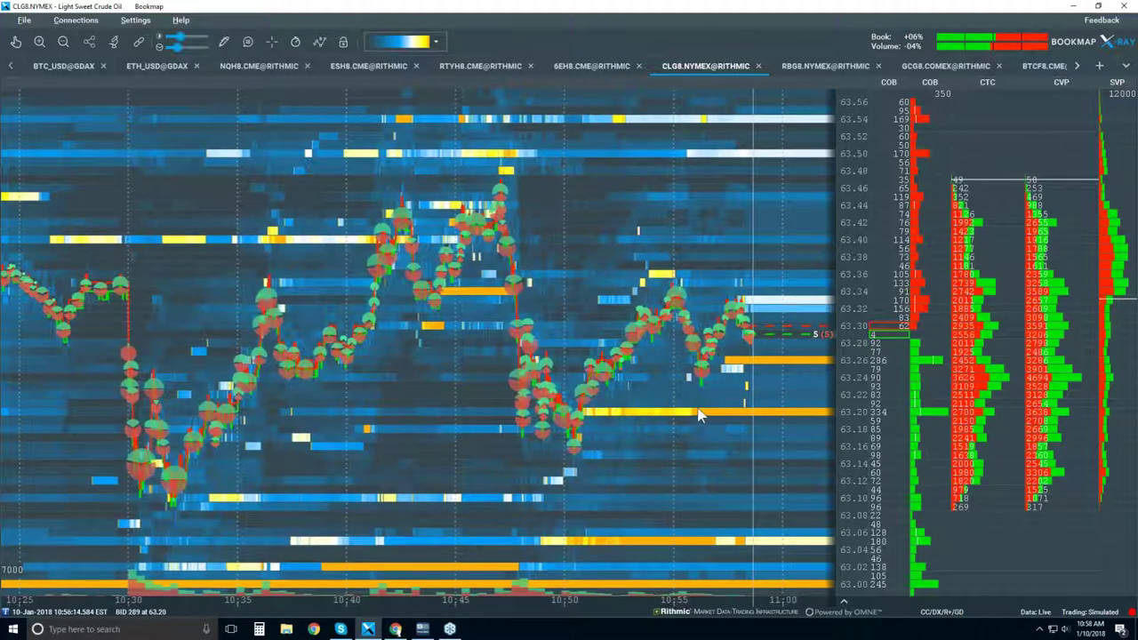
scroll(665, 332, "down", 2)
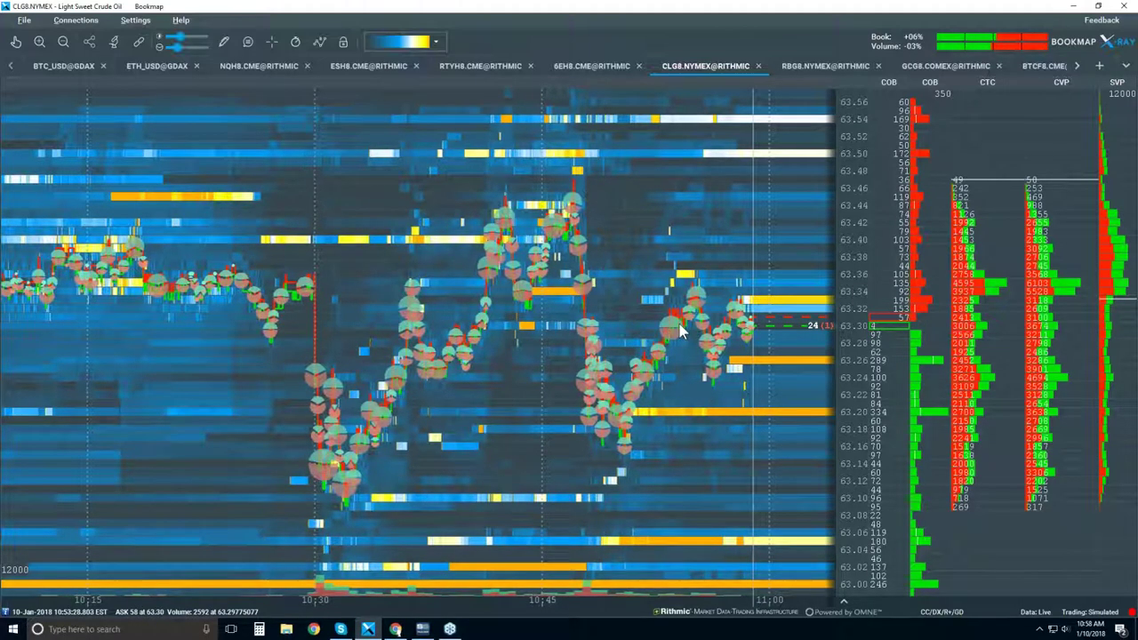
scroll(680, 298, "up", 2)
scroll(680, 298, "up", 2)
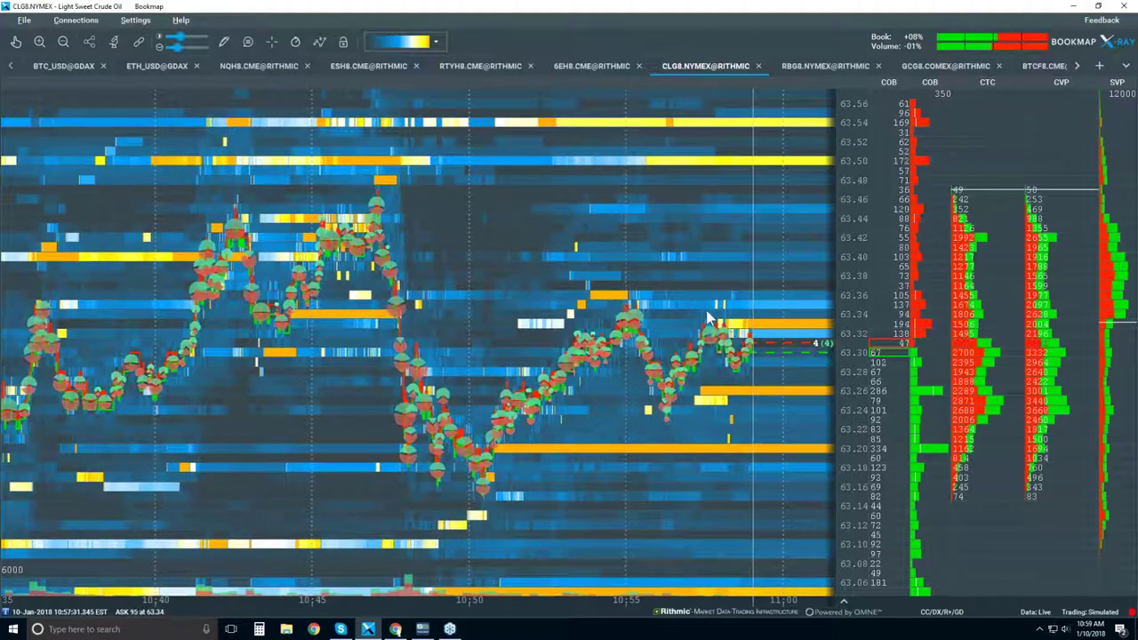
scroll(697, 311, "down", 1)
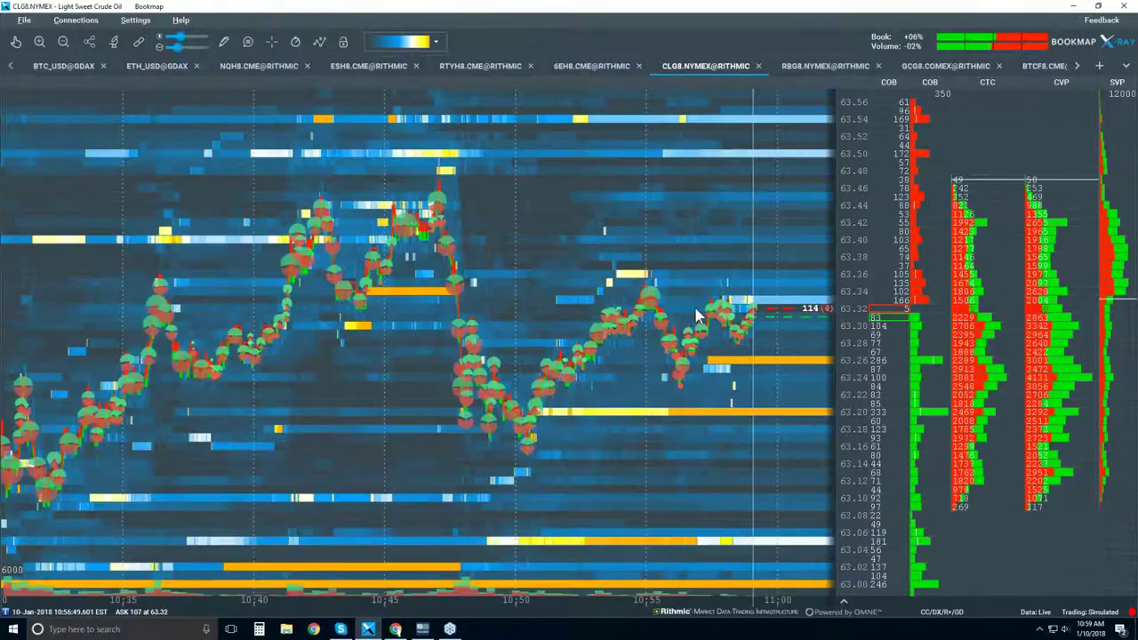
scroll(697, 315, "down", 2)
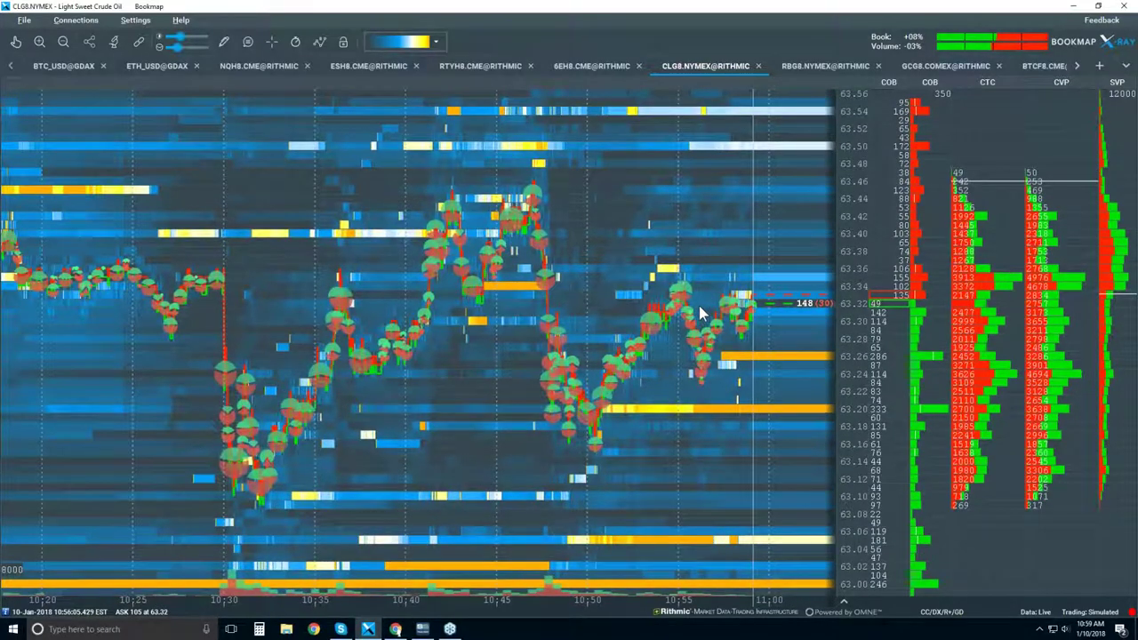